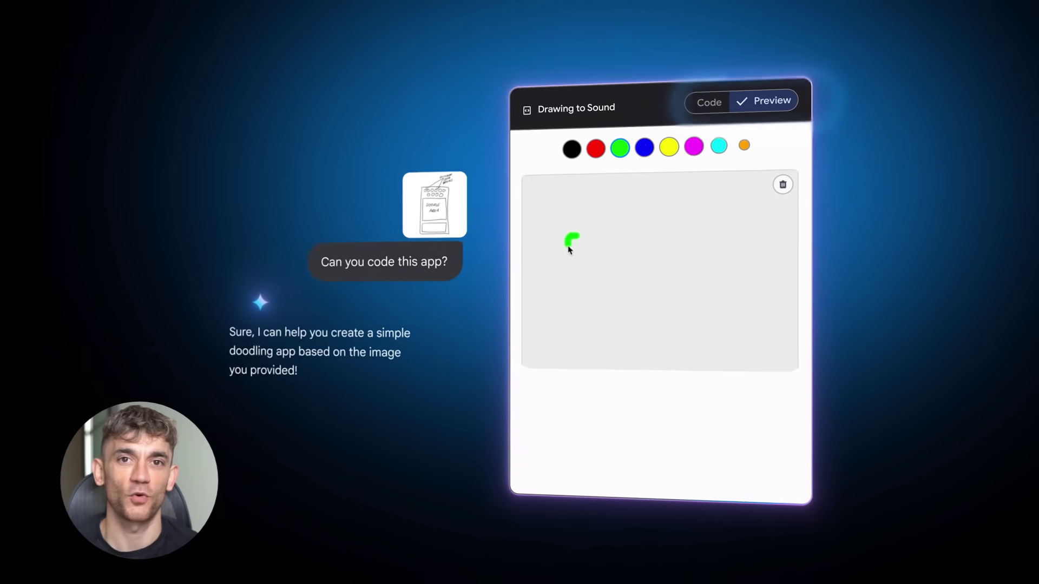
Sketch a stroke in the doodle drawing area.
{"action": "mouse_move", "coordinate": [573, 237]}
{"action": "left_mouse_down"}
{"action": "mouse_move", "coordinate": [584, 206]}
{"action": "mouse_move", "coordinate": [610, 276]}
{"action": "left_mouse_up"}
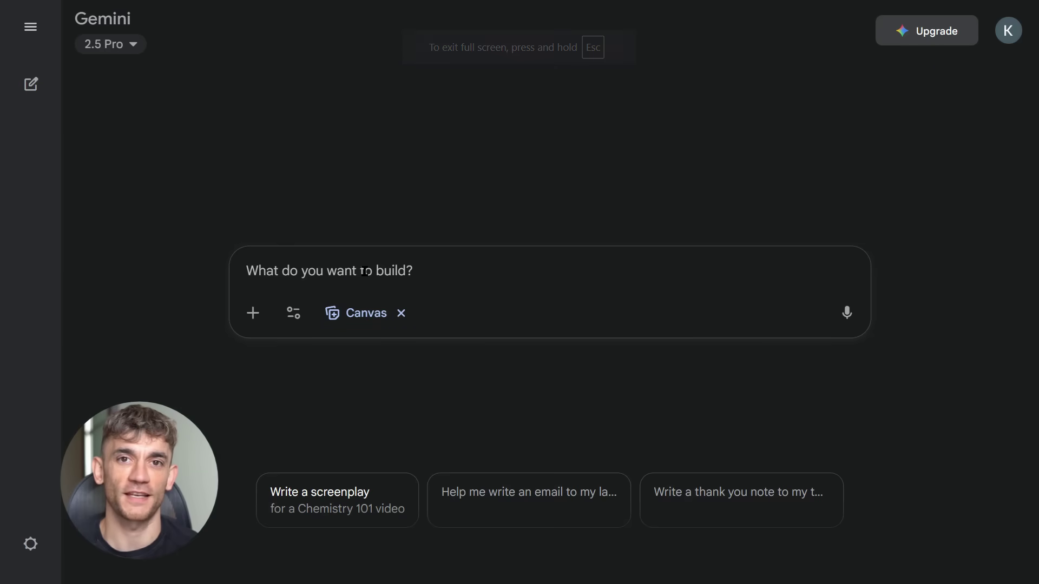
Paste and send the photography website request, then scroll through the Elena Ray preview.
{"action": "type", "text": "Build me a complete photography website with working galleries and contact forms"}
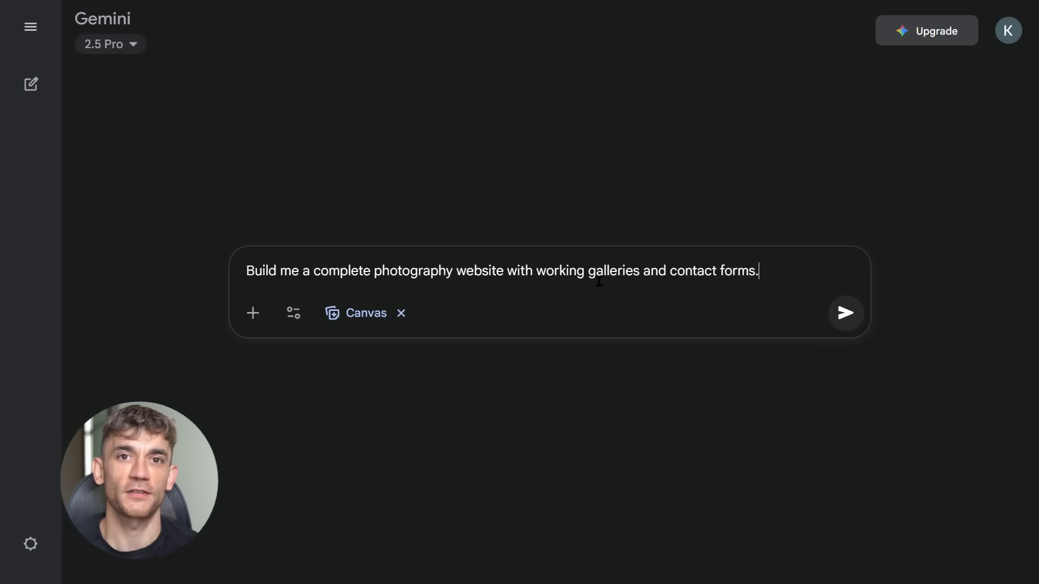
{"action": "left_click", "coordinate": [845, 313]}
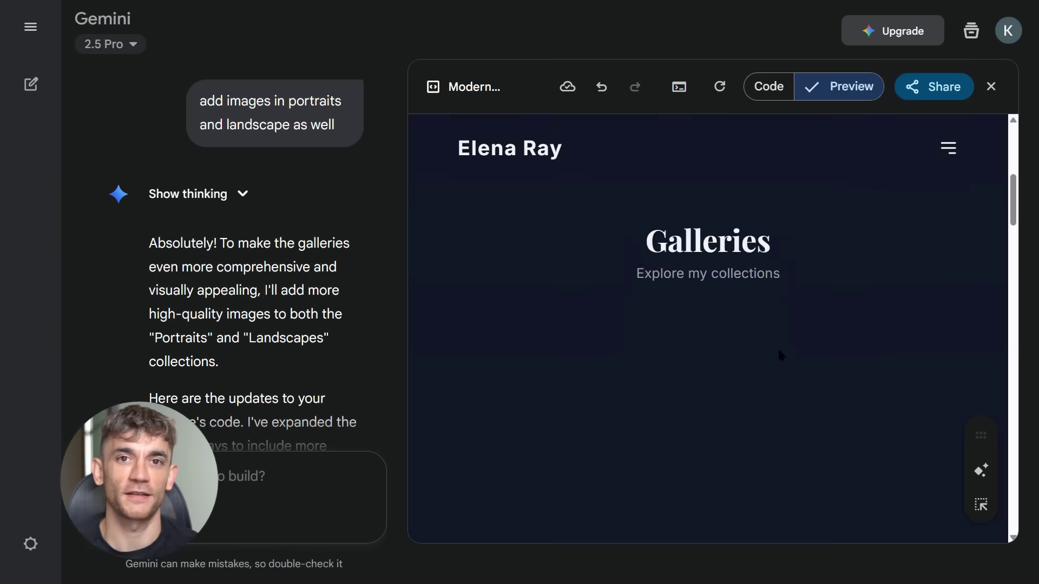
{"action": "scroll", "coordinate": [777, 346], "scroll_direction": "down", "scroll_amount": 3}
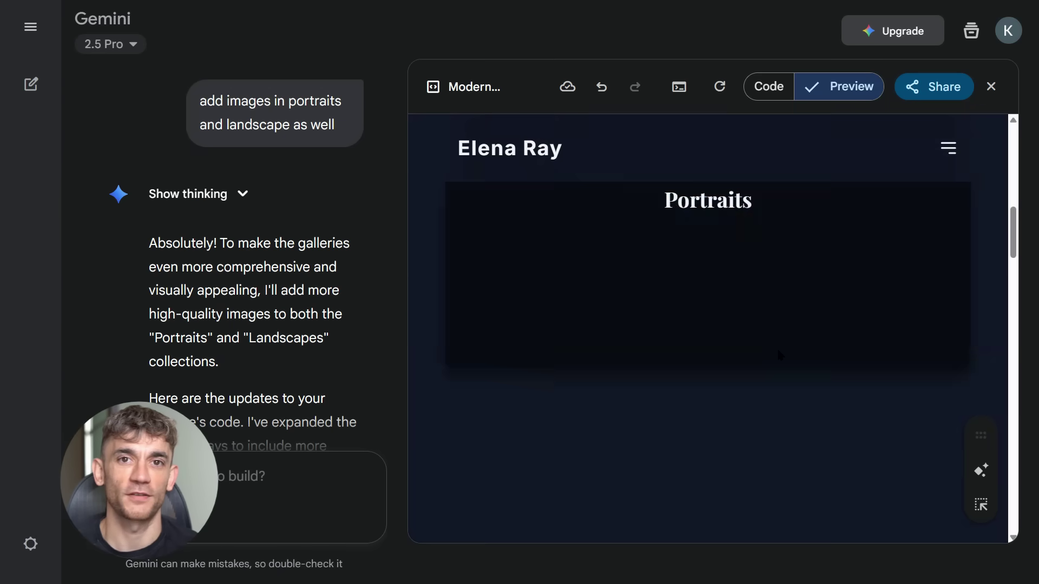
{"action": "scroll", "coordinate": [777, 347], "scroll_direction": "up", "scroll_amount": 2}
{"action": "scroll", "coordinate": [822, 361], "scroll_direction": "down", "scroll_amount": 5}
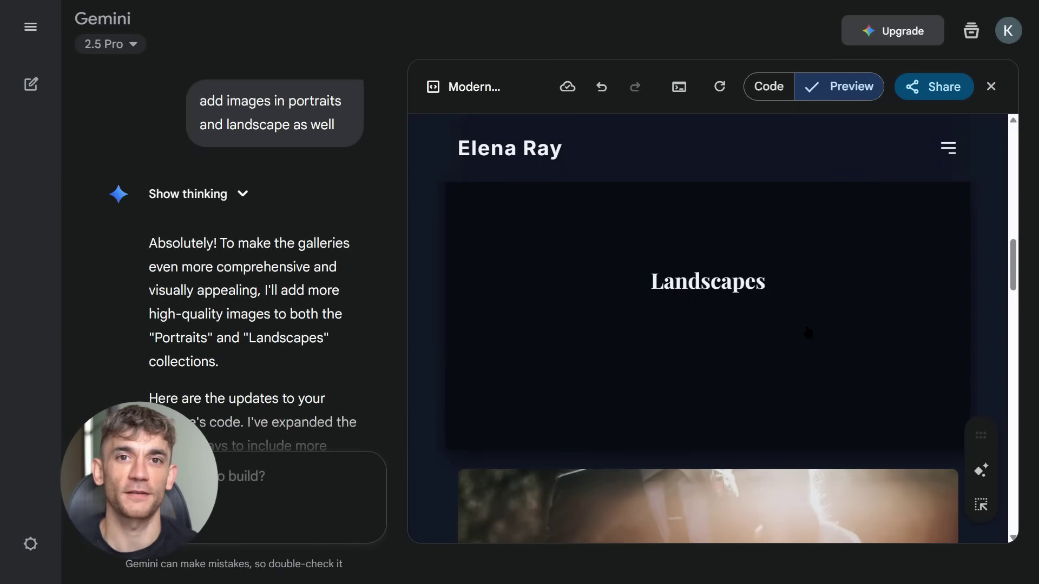
{"action": "scroll", "coordinate": [814, 346], "scroll_direction": "down", "scroll_amount": 5}
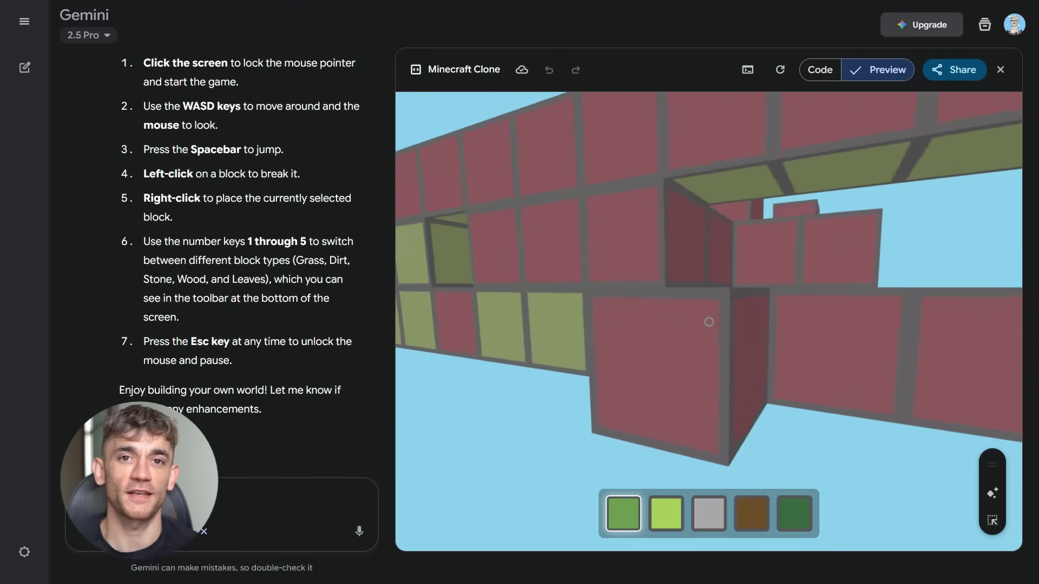
Walk forward through the Minecraft Clone block world toward the grass.
{"action": "key", "text": "w"}
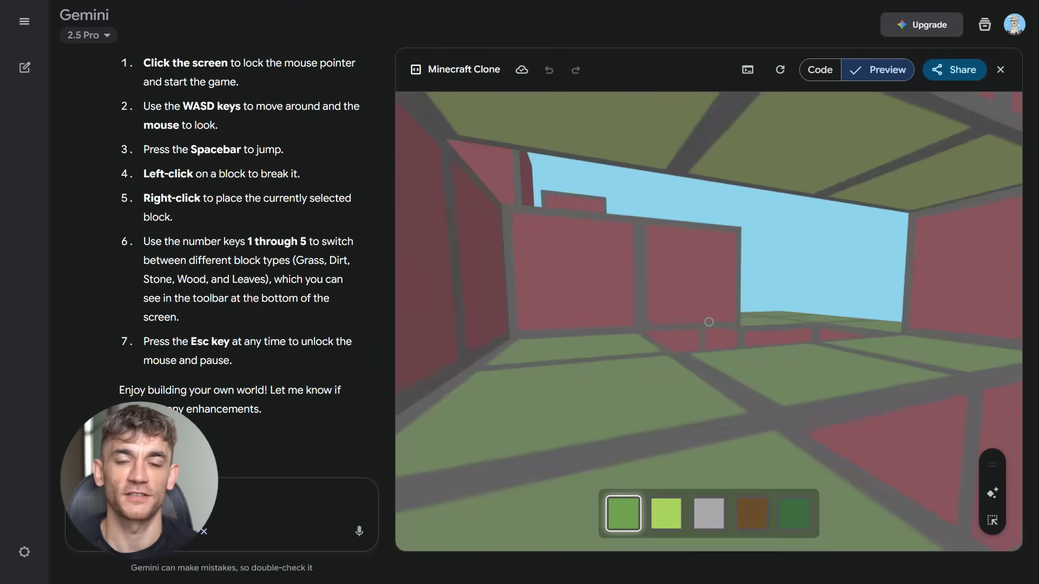
{"action": "key", "text": "w"}
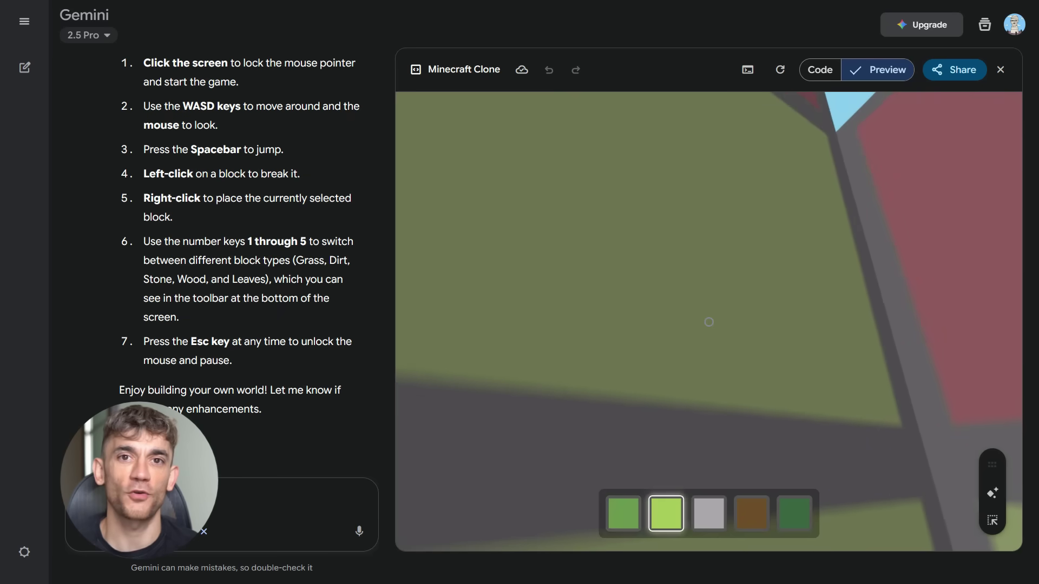
{"action": "key", "text": "w"}
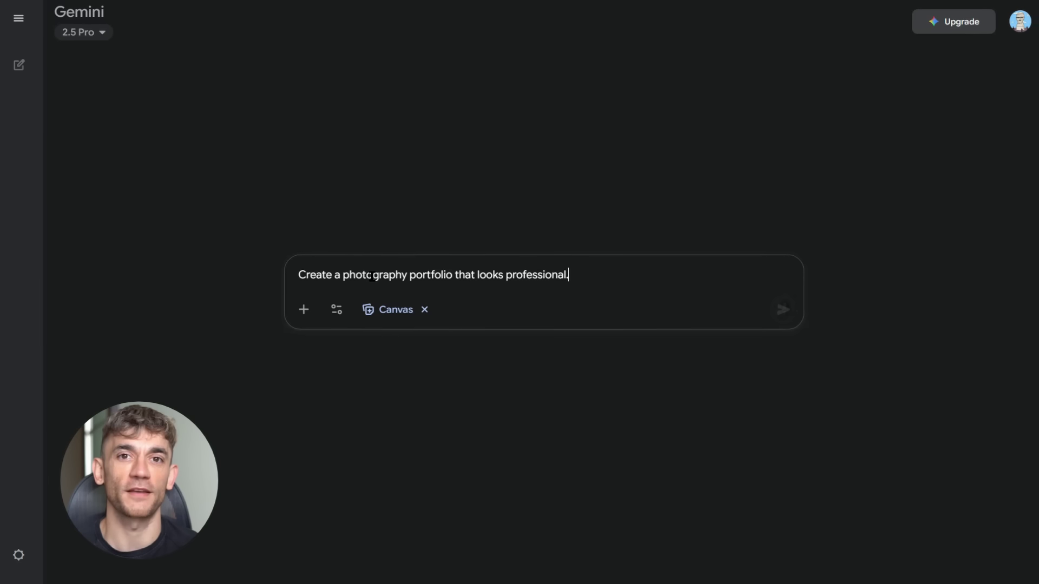
Submit the professional portfolio request and scroll through the generated Jane Doe site.
{"action": "left_click", "coordinate": [782, 309]}
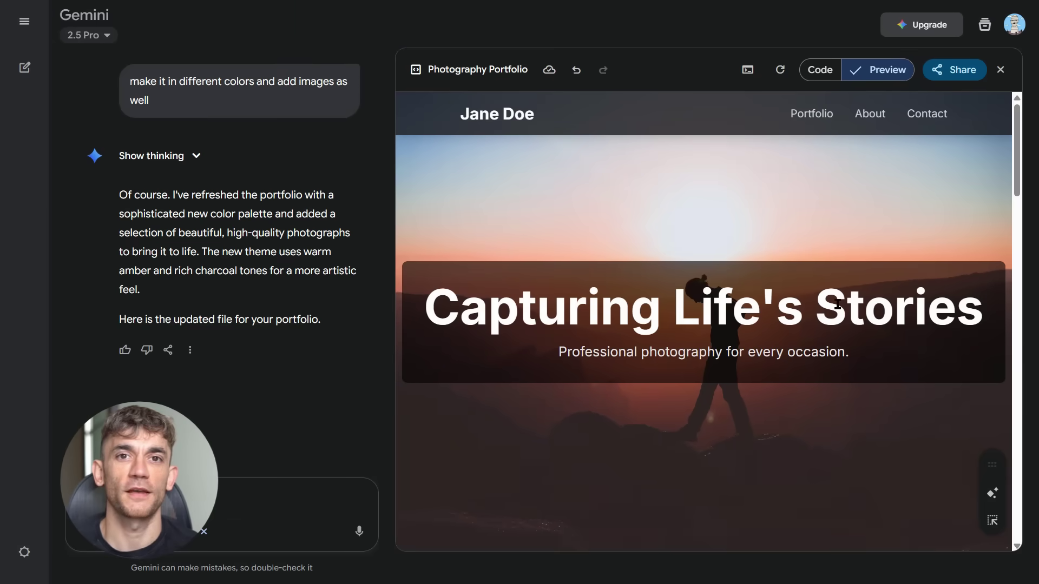
{"action": "scroll", "coordinate": [790, 278], "scroll_direction": "down", "scroll_amount": 2}
{"action": "scroll", "coordinate": [803, 308], "scroll_direction": "down", "scroll_amount": 5}
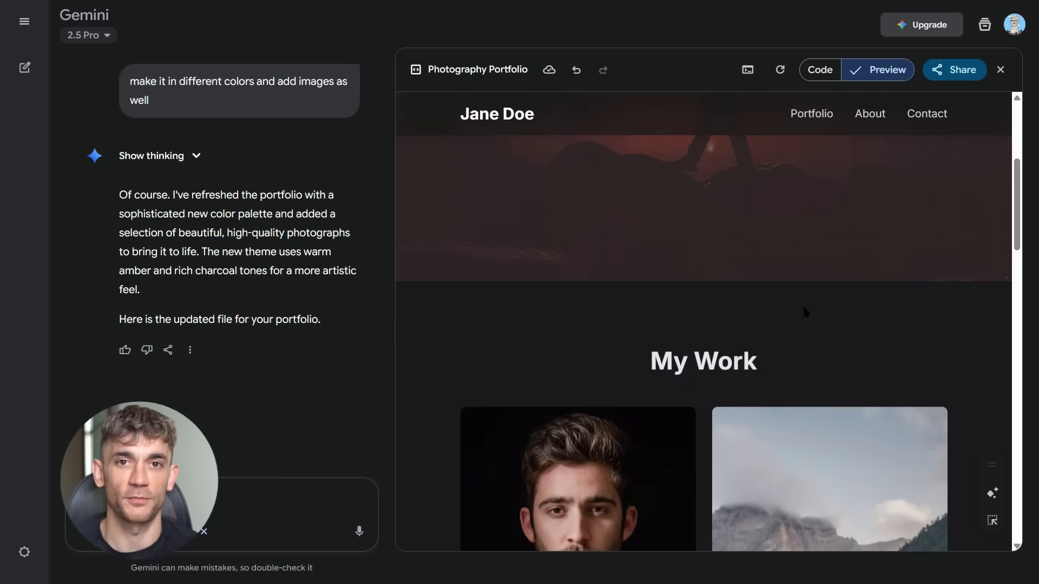
{"action": "scroll", "coordinate": [803, 307], "scroll_direction": "down", "scroll_amount": 8}
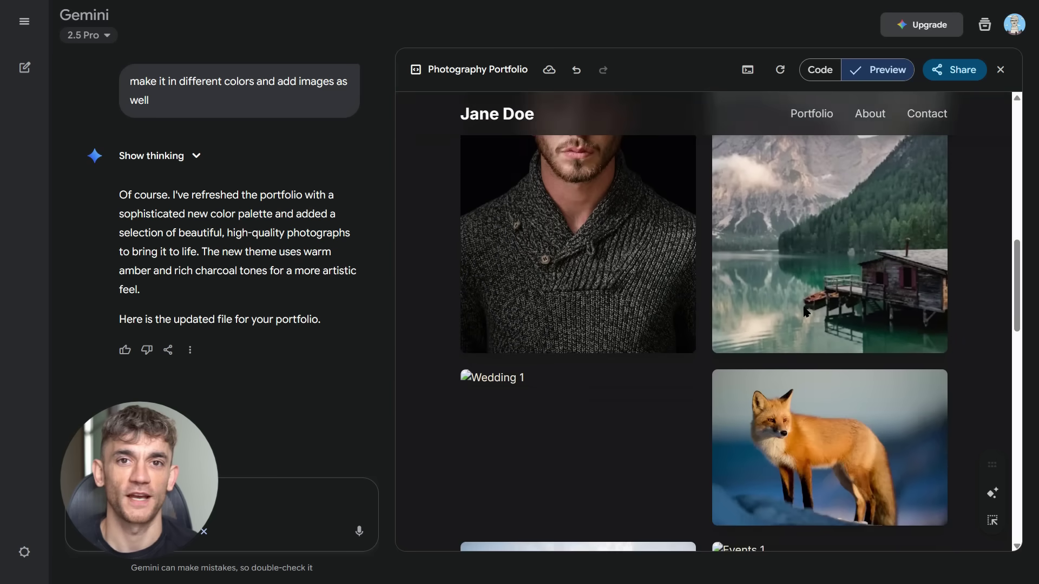
{"action": "scroll", "coordinate": [804, 312], "scroll_direction": "down", "scroll_amount": 10}
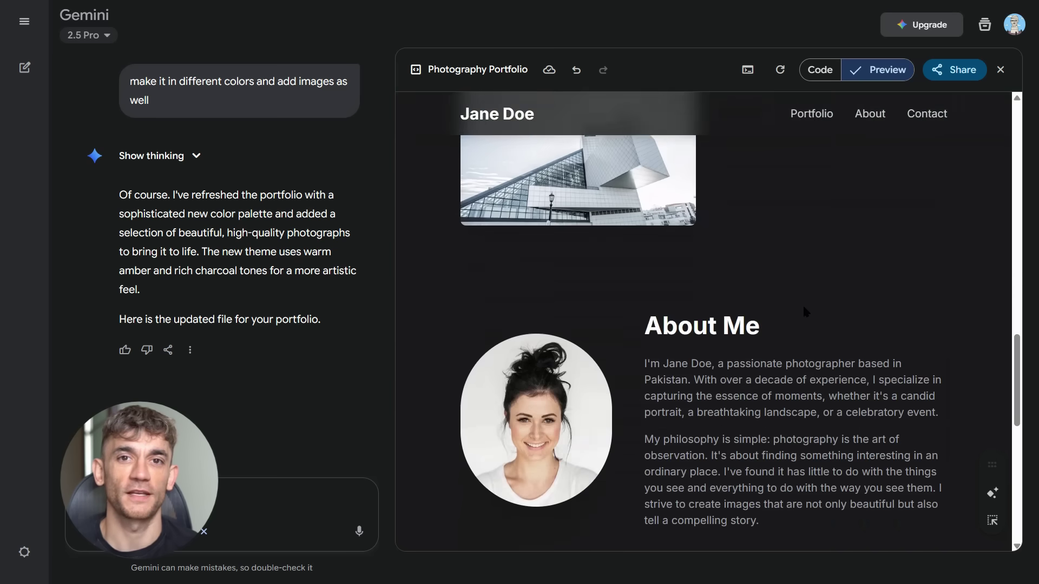
{"action": "scroll", "coordinate": [803, 307], "scroll_direction": "down", "scroll_amount": 6}
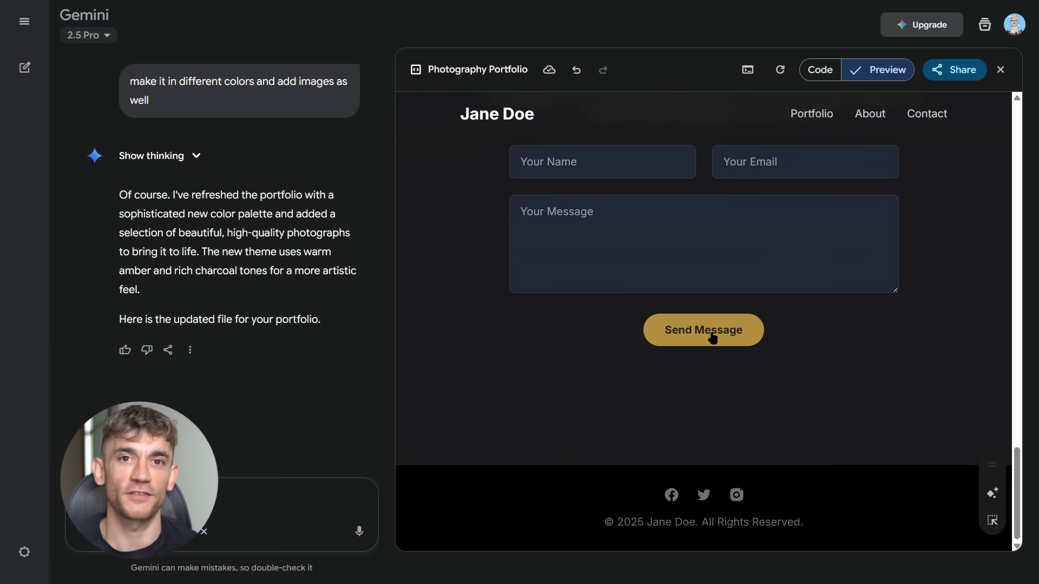
Test the empty contact form's validation, then request Gemini-powered features for the portfolio.
{"action": "left_click", "coordinate": [710, 334]}
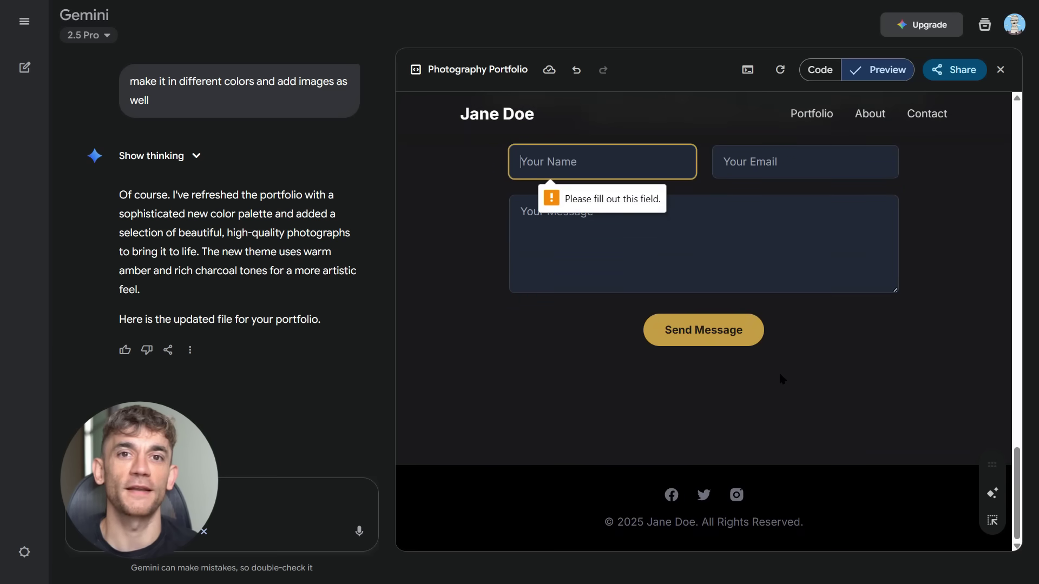
{"action": "scroll", "coordinate": [779, 374], "scroll_direction": "up", "scroll_amount": 10}
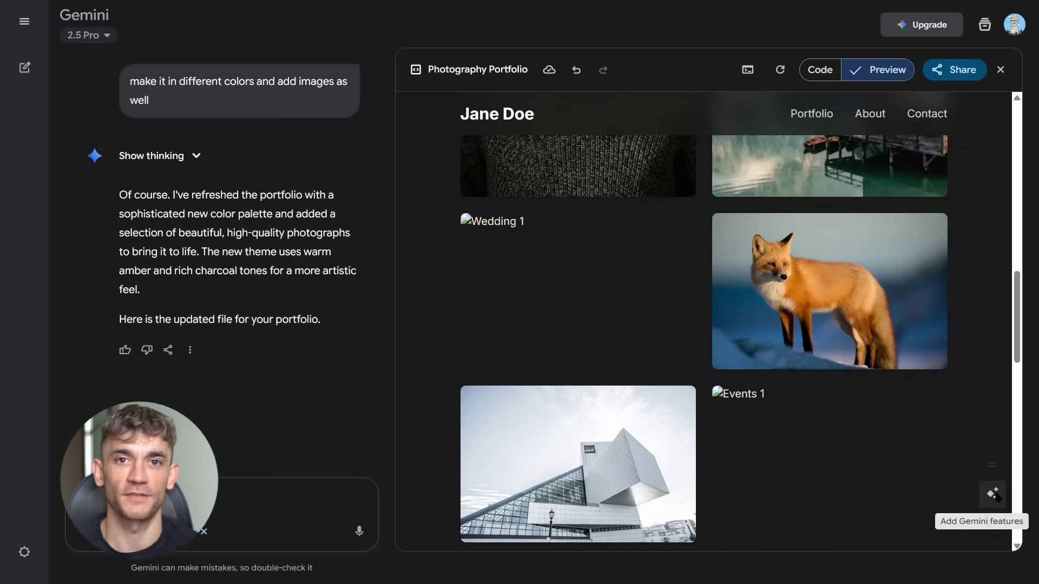
{"action": "left_click", "coordinate": [994, 493]}
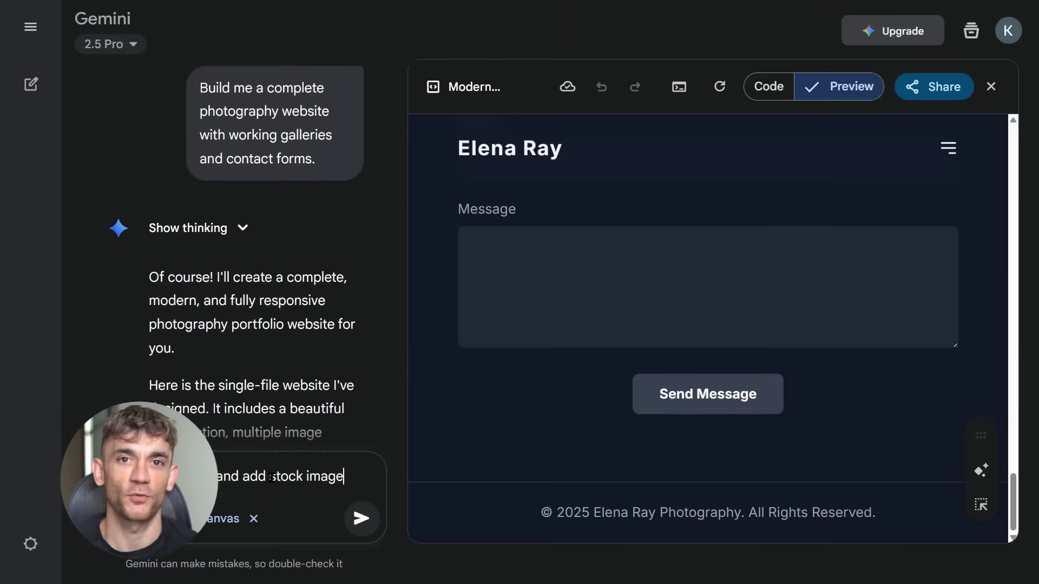
Send the 'make the UI better and add stock images' request and scroll the restyled site.
{"action": "type", "text": "s to"}
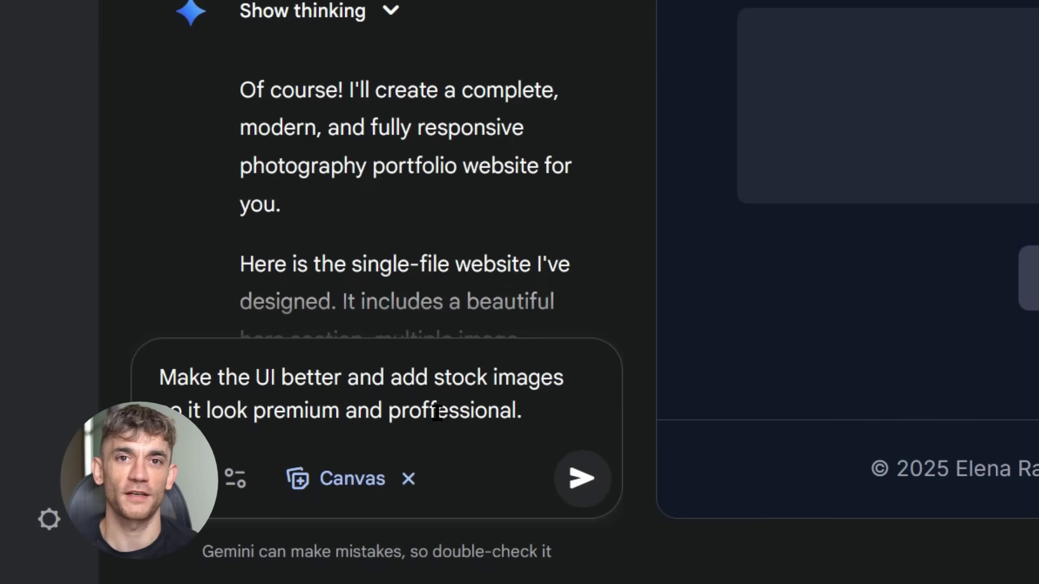
{"action": "key", "text": "Return"}
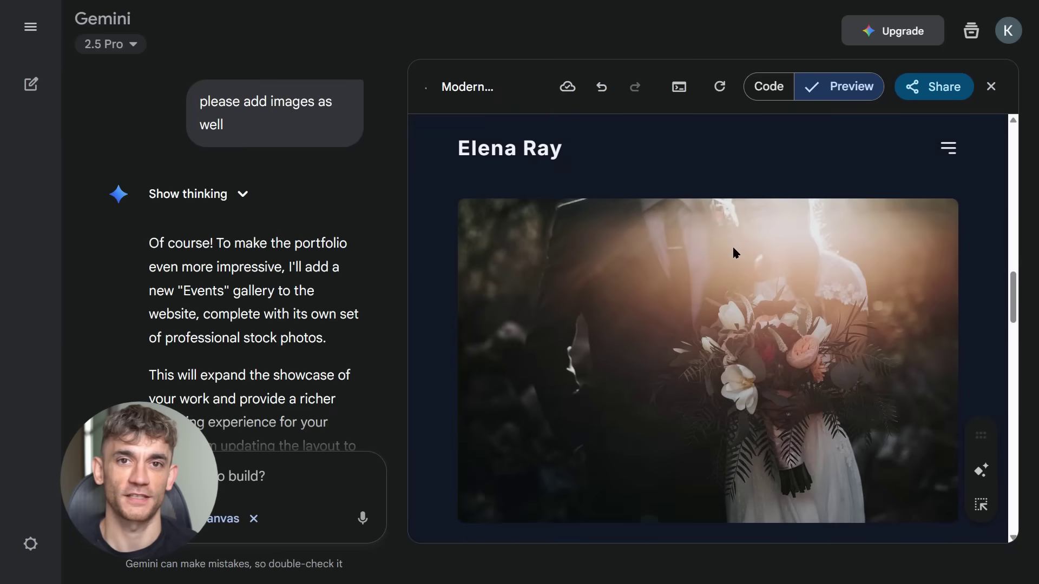
{"action": "scroll", "coordinate": [733, 249], "scroll_direction": "down", "scroll_amount": 7}
{"action": "scroll", "coordinate": [734, 252], "scroll_direction": "down", "scroll_amount": 8}
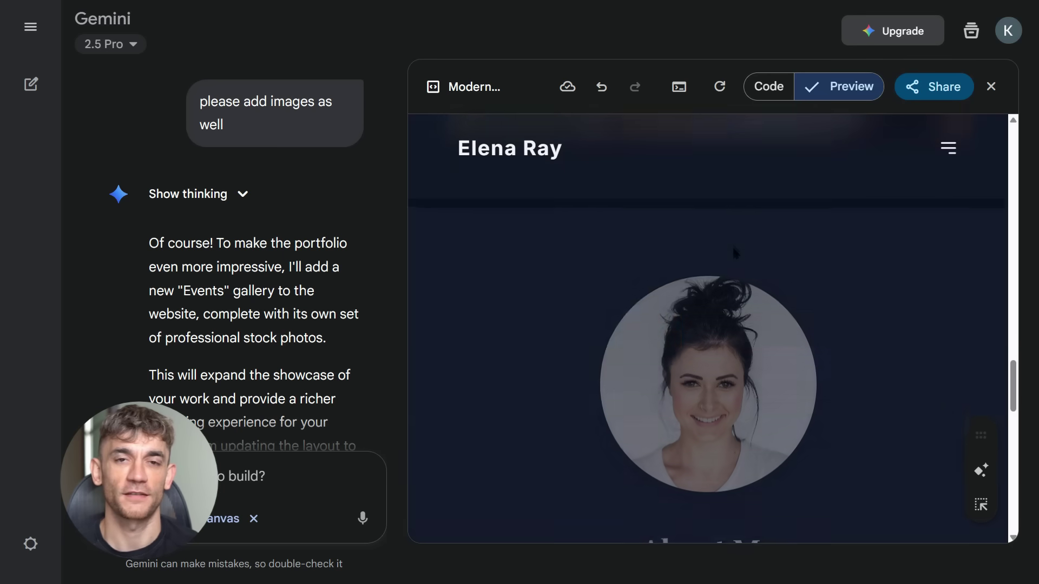
{"action": "scroll", "coordinate": [734, 252], "scroll_direction": "down", "scroll_amount": 6}
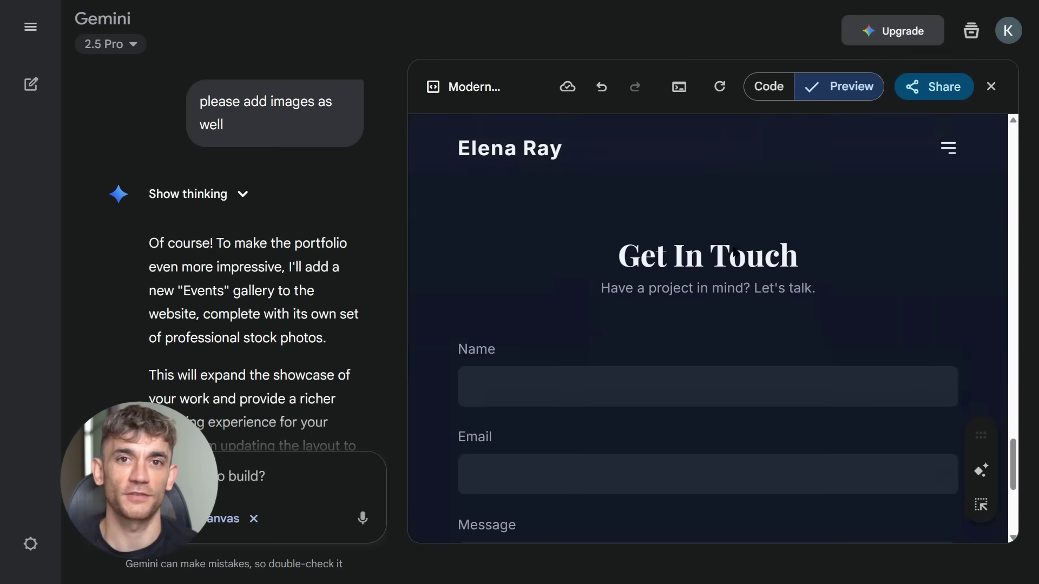
{"action": "scroll", "coordinate": [734, 243], "scroll_direction": "up", "scroll_amount": 16}
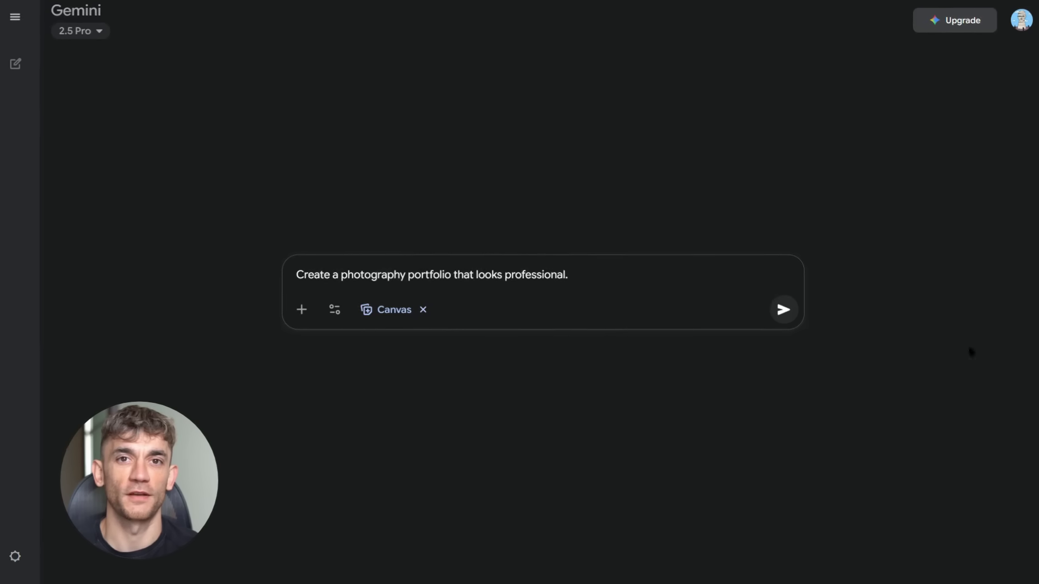
Submit the professional portfolio prompt and scroll through the Jane Doe preview.
{"action": "left_click", "coordinate": [780, 308]}
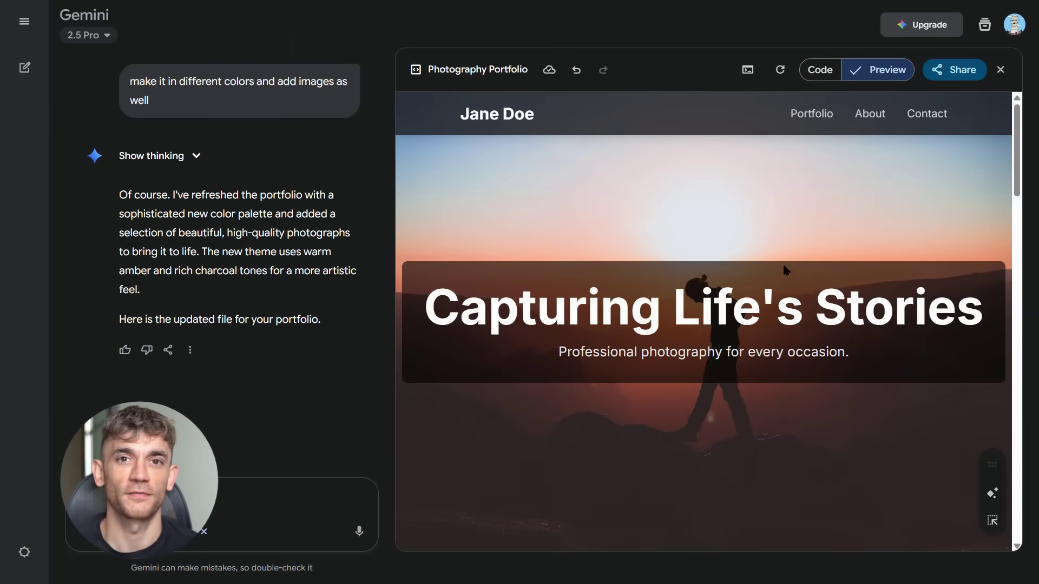
{"action": "scroll", "coordinate": [803, 306], "scroll_direction": "down", "scroll_amount": 10}
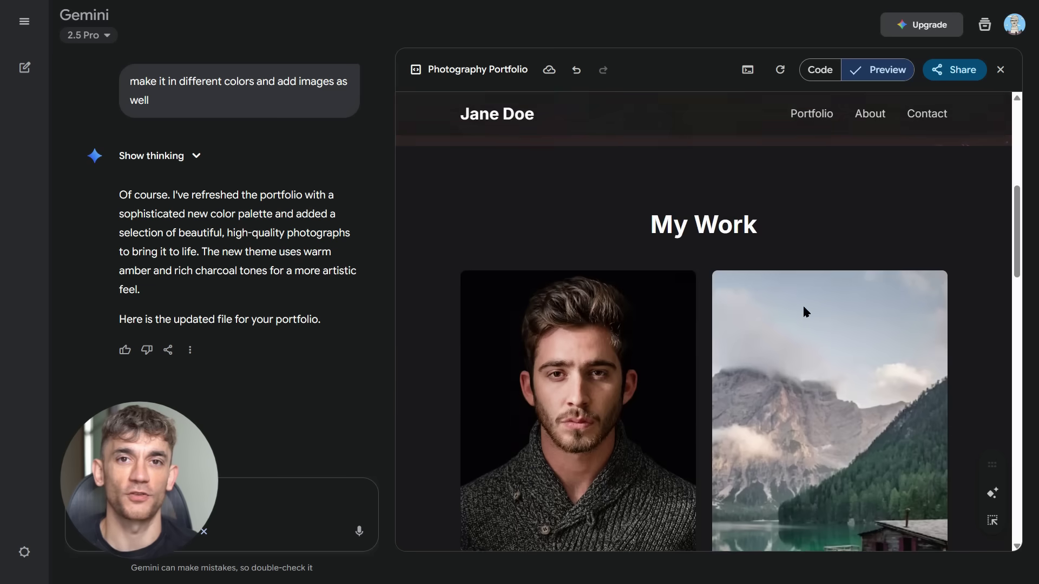
{"action": "scroll", "coordinate": [803, 307], "scroll_direction": "down", "scroll_amount": 7}
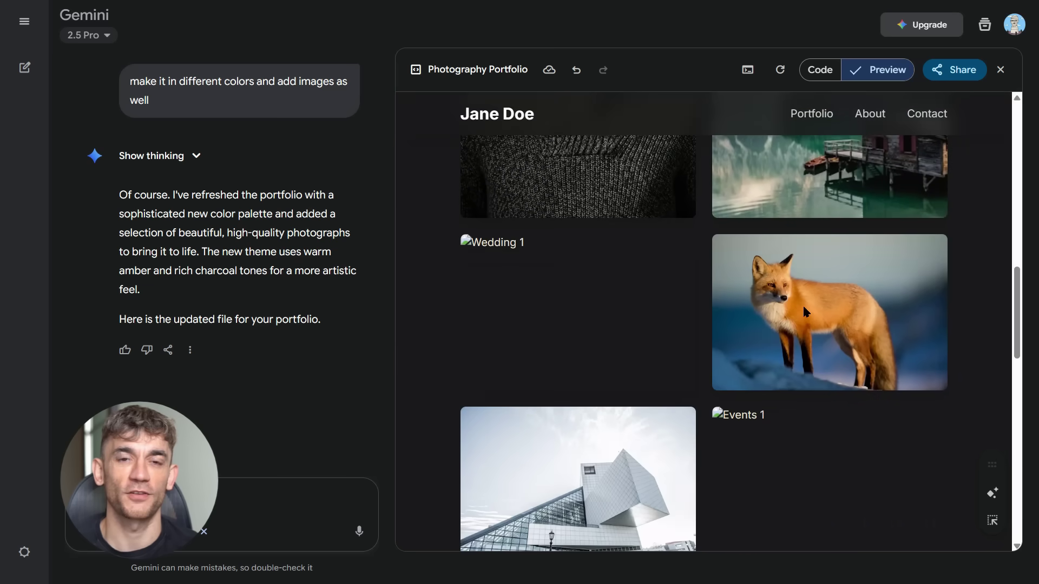
{"action": "scroll", "coordinate": [804, 310], "scroll_direction": "down", "scroll_amount": 8}
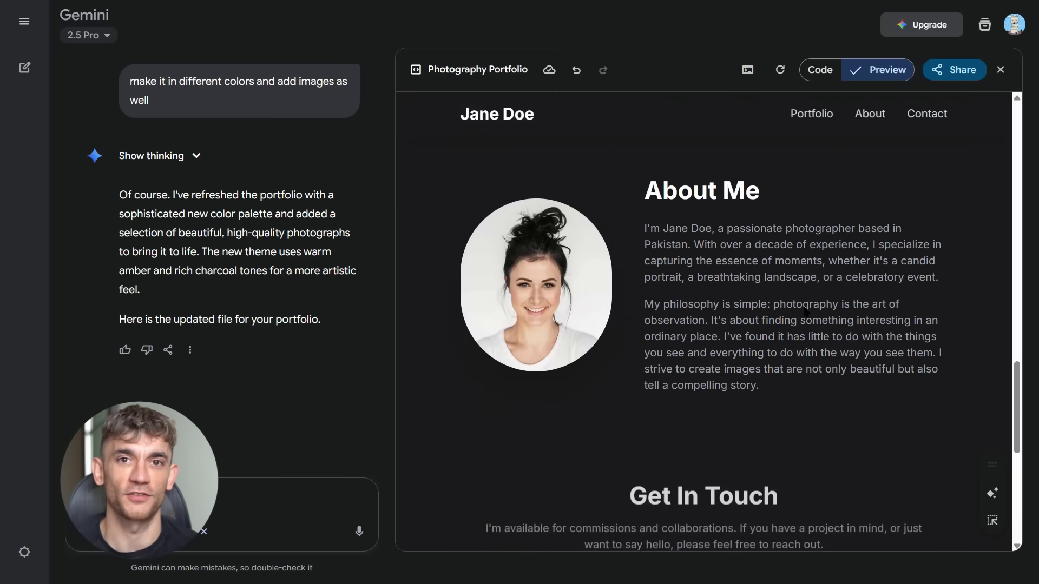
{"action": "scroll", "coordinate": [805, 310], "scroll_direction": "down", "scroll_amount": 9}
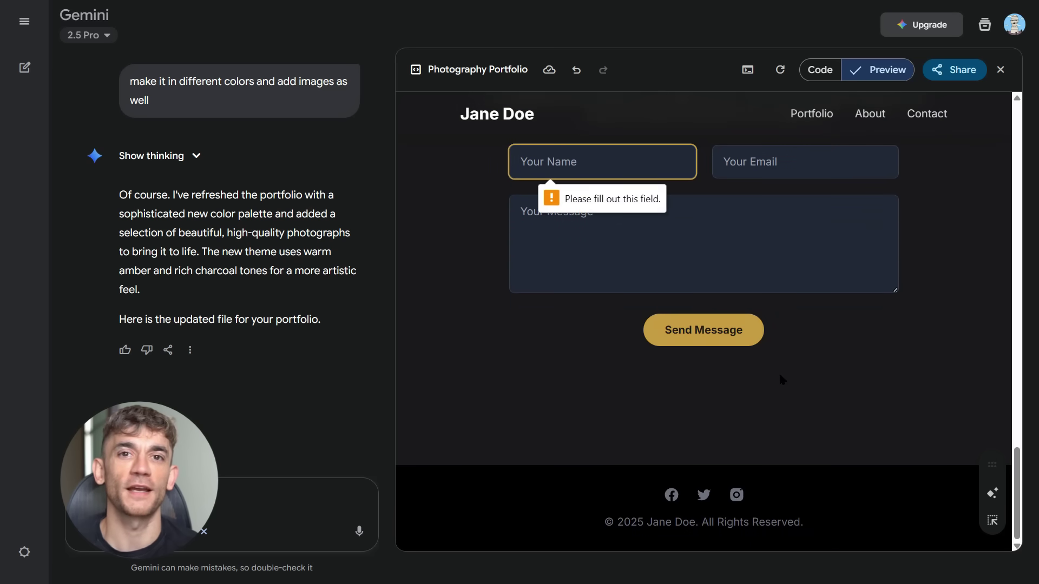
{"action": "scroll", "coordinate": [778, 372], "scroll_direction": "up", "scroll_amount": 10}
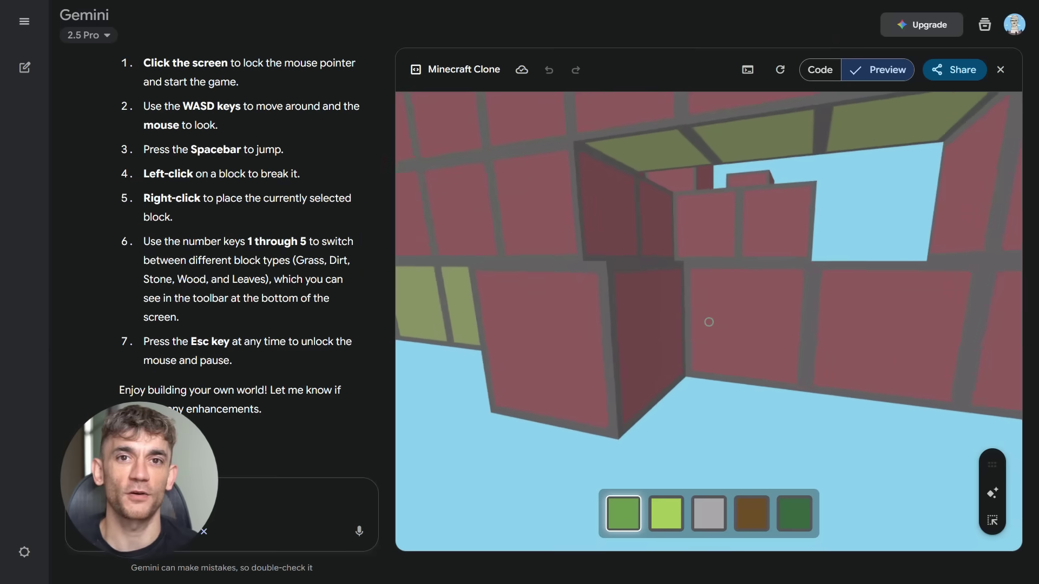
Switch to stone (block 3) and place a row of five stone blocks along the wall.
{"action": "key", "text": "w"}
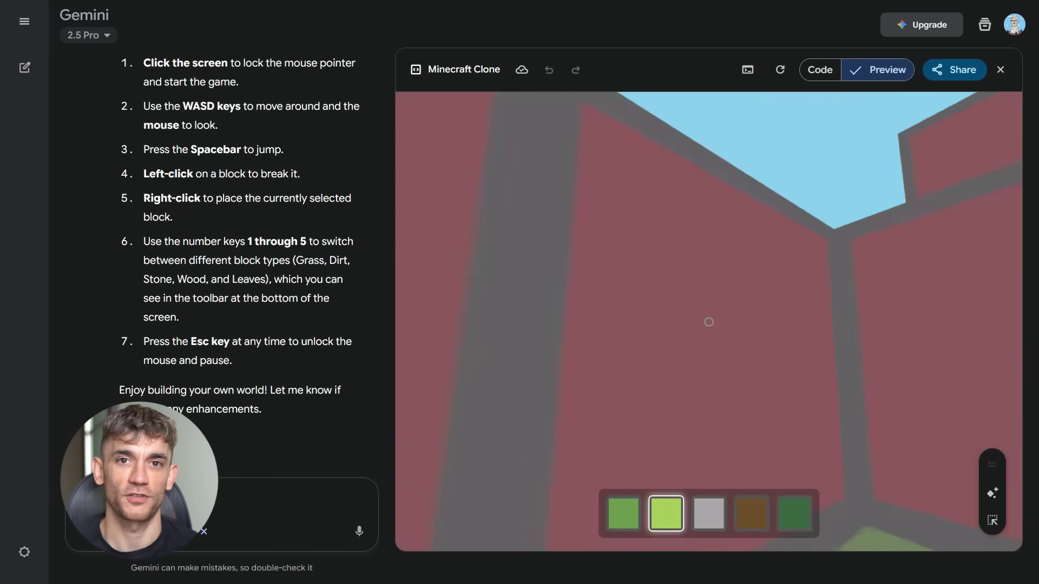
{"action": "key", "text": "3"}
{"action": "right_click", "coordinate": [709, 322]}
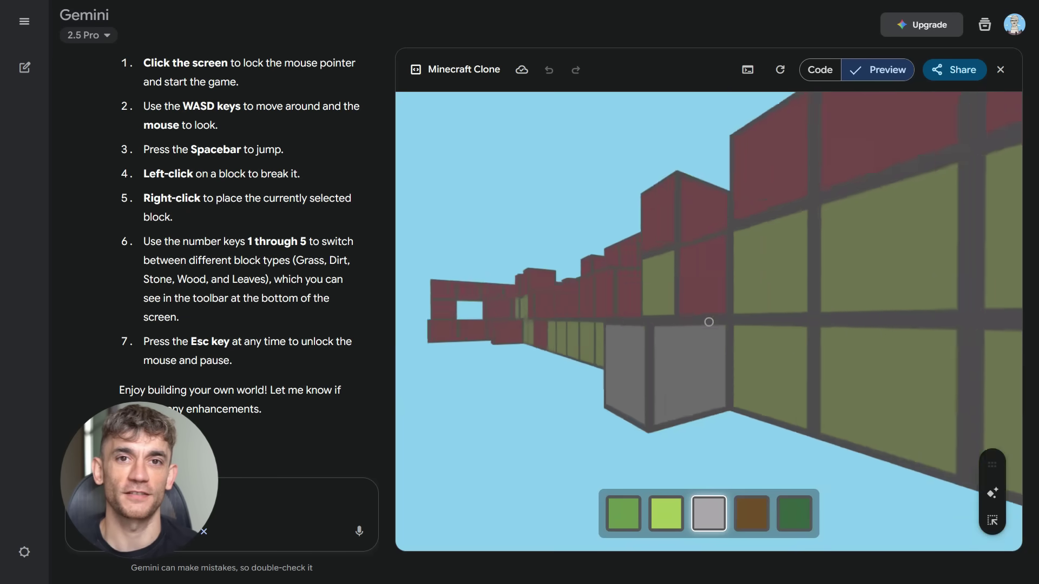
{"action": "right_click", "coordinate": [708, 322]}
{"action": "right_click", "coordinate": [708, 322]}
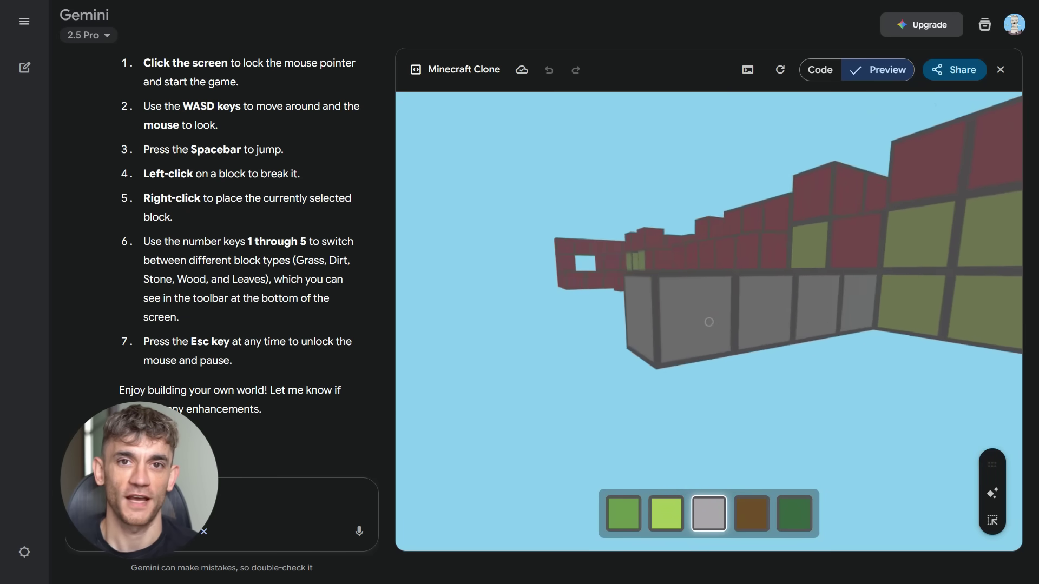
{"action": "right_click", "coordinate": [708, 322]}
{"action": "right_click", "coordinate": [709, 322]}
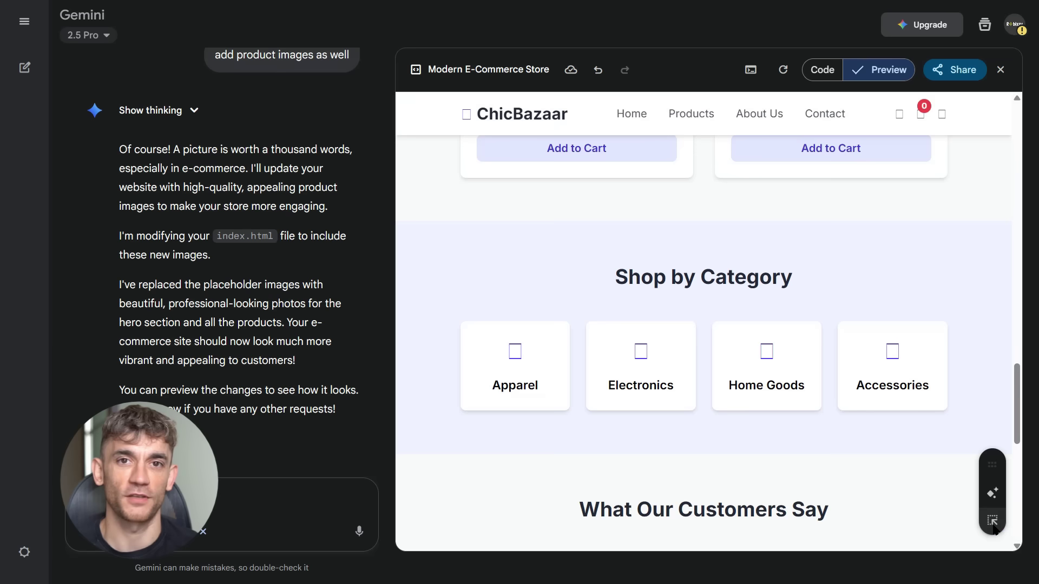
Select the Shop by Category section for editing, then submit the Minecraft clone request.
{"action": "left_click", "coordinate": [993, 525]}
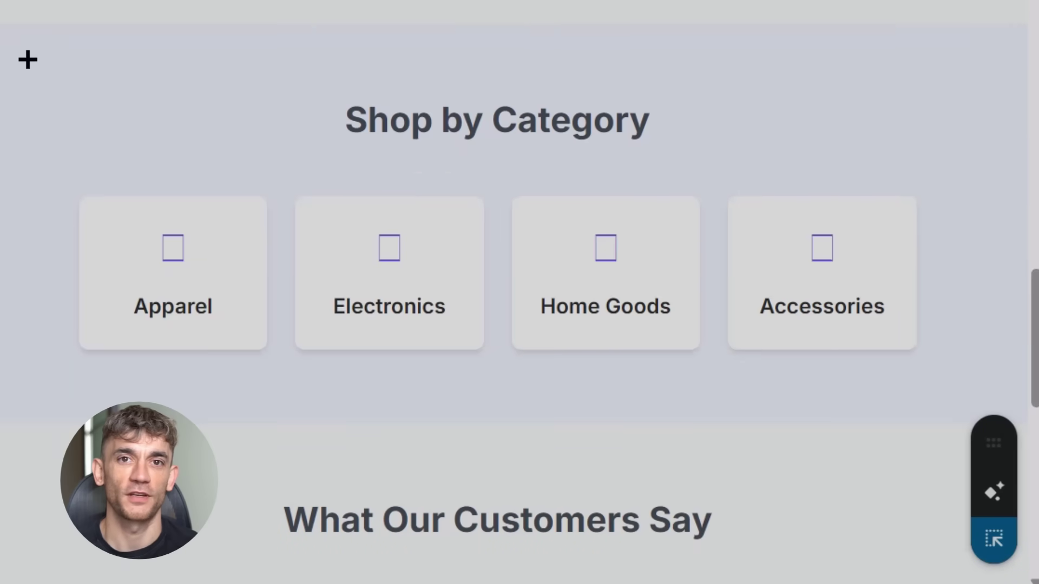
{"action": "left_click_drag", "start_coordinate": [26, 52], "coordinate": [977, 415]}
{"action": "left_click", "coordinate": [192, 434]}
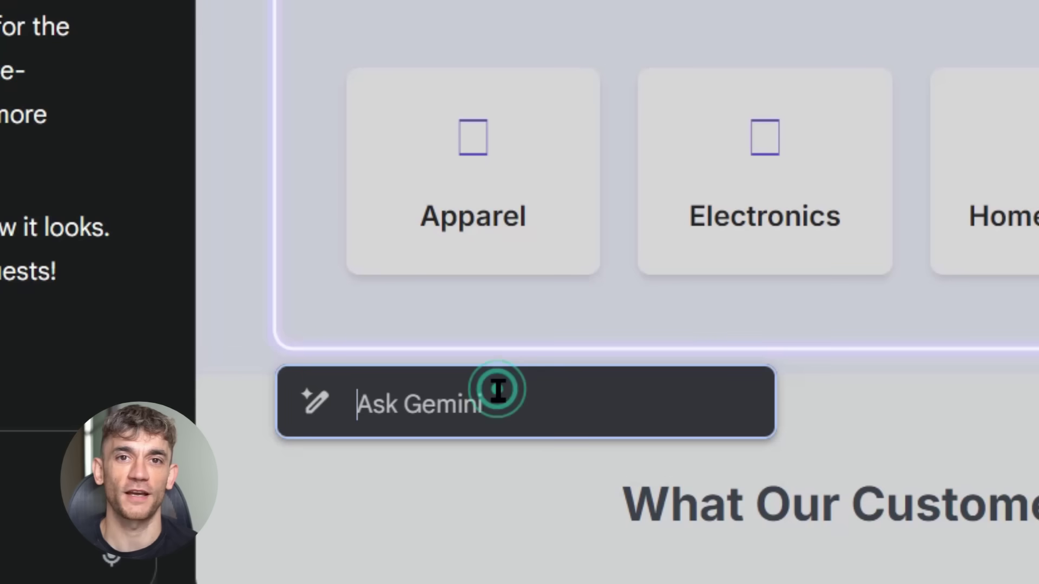
{"action": "left_click", "coordinate": [299, 395]}
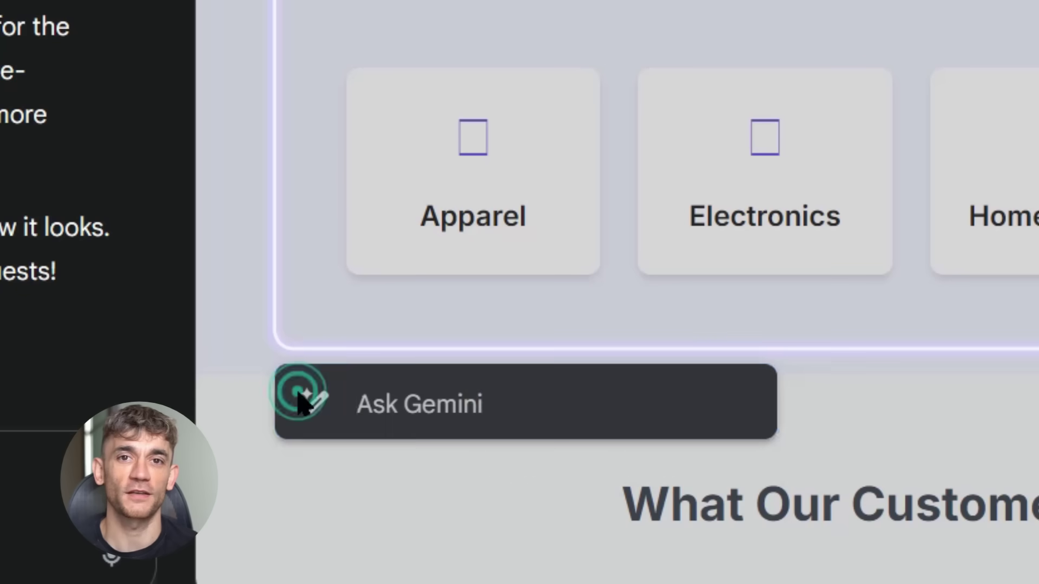
{"action": "left_click", "coordinate": [428, 409]}
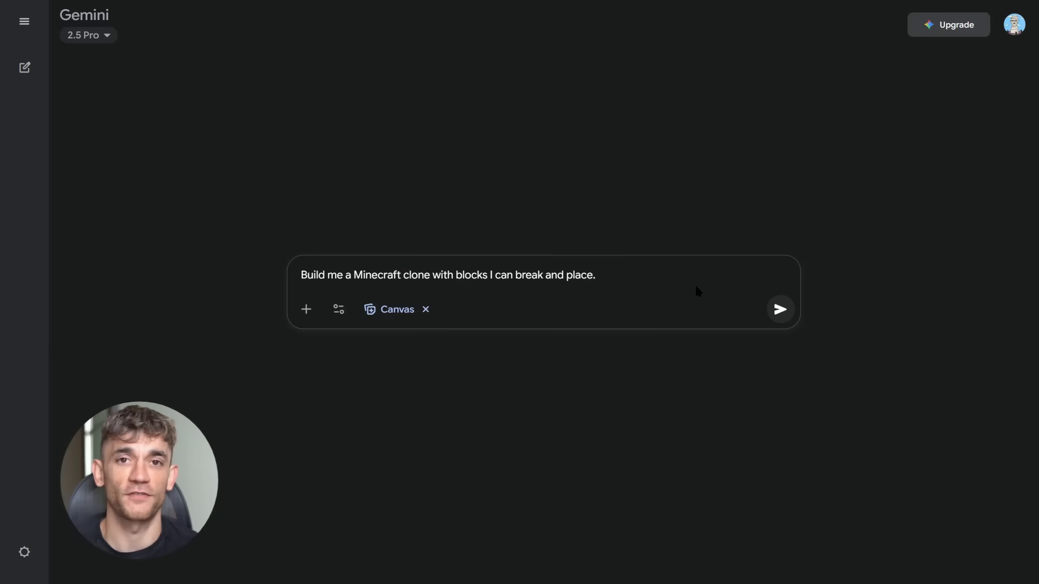
{"action": "left_click", "coordinate": [780, 309]}
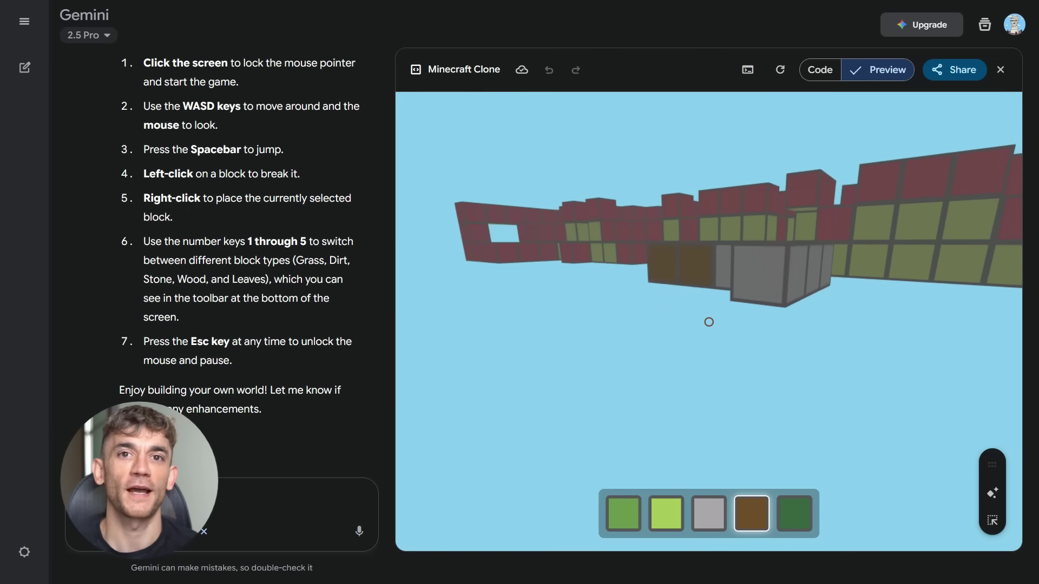
Switch to leaves (block 5), place a leaves block, and walk up to the red wall.
{"action": "key", "text": "5"}
{"action": "right_click", "coordinate": [709, 322]}
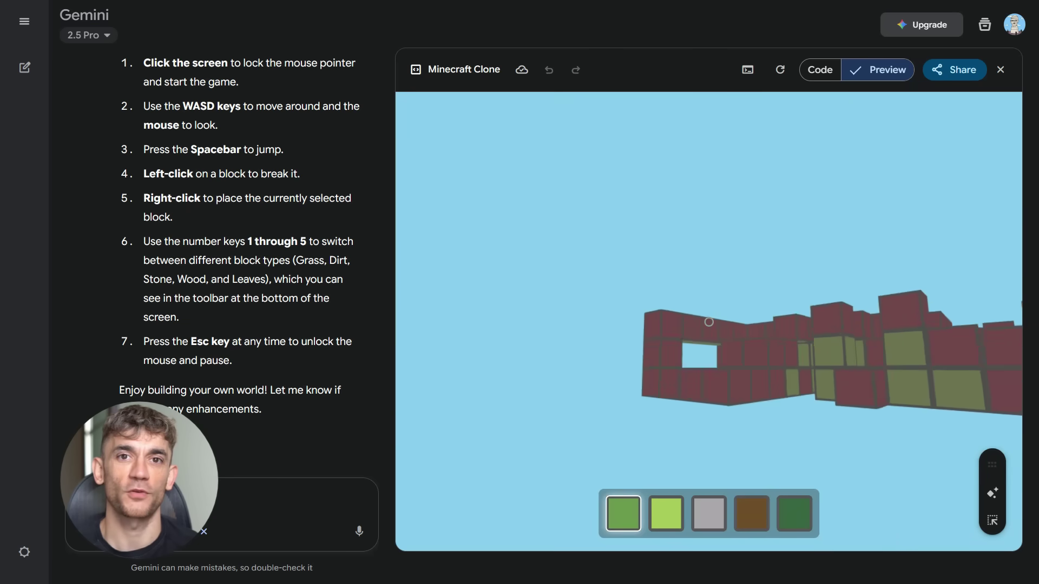
{"action": "key", "text": "w"}
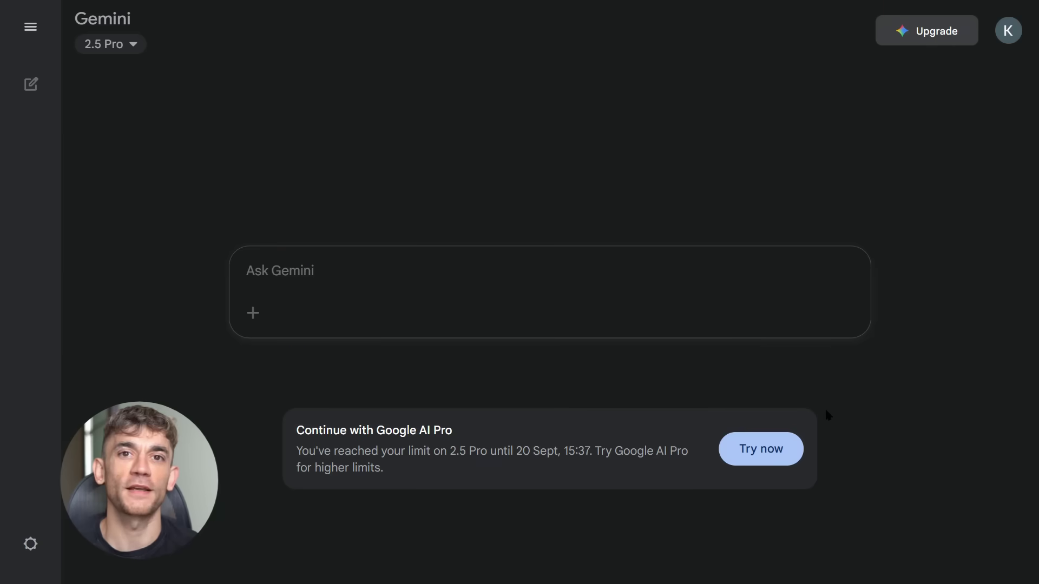
Highlight the full notice that the 2.5 Pro limit is reached until 20 Sept, 15:37.
{"action": "left_click_drag", "start_coordinate": [296, 452], "coordinate": [339, 446]}
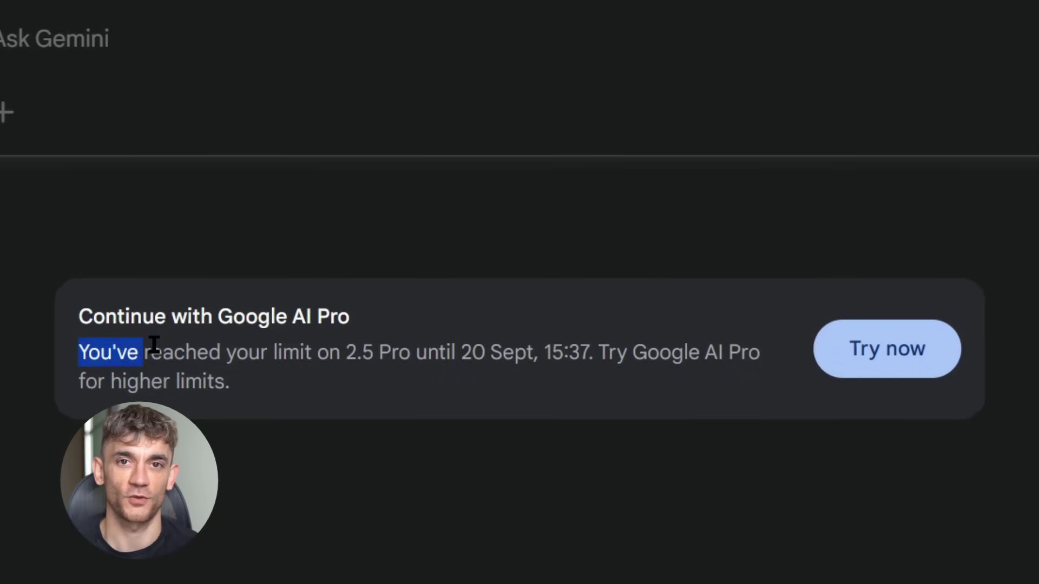
{"action": "left_click_drag", "start_coordinate": [154, 345], "coordinate": [474, 358]}
{"action": "left_click_drag", "start_coordinate": [581, 357], "coordinate": [729, 350]}
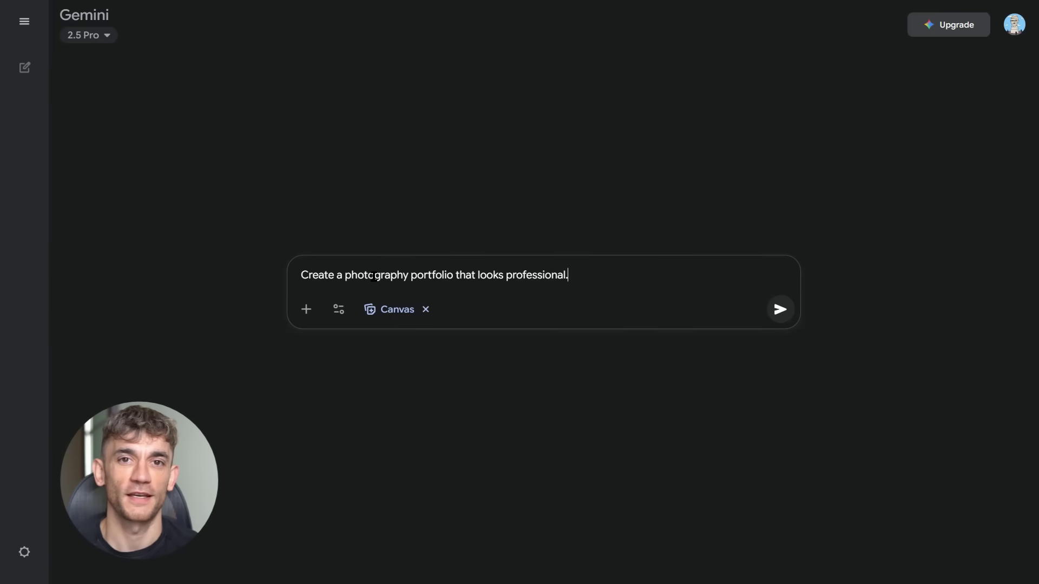
Send the photography portfolio request and scroll through the gallery and About Me sections.
{"action": "left_click", "coordinate": [781, 310]}
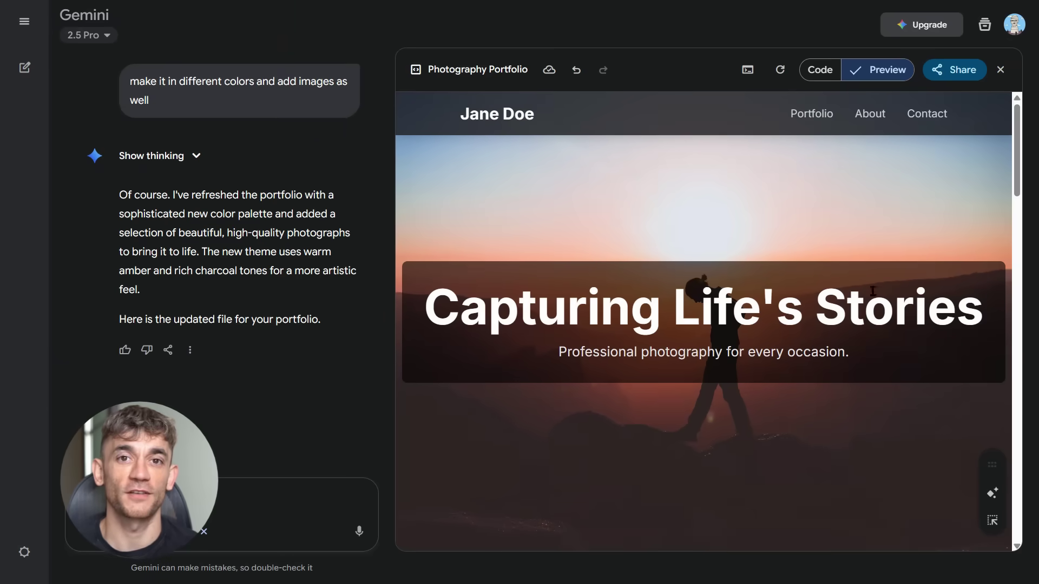
{"action": "scroll", "coordinate": [803, 311], "scroll_direction": "down", "scroll_amount": 6}
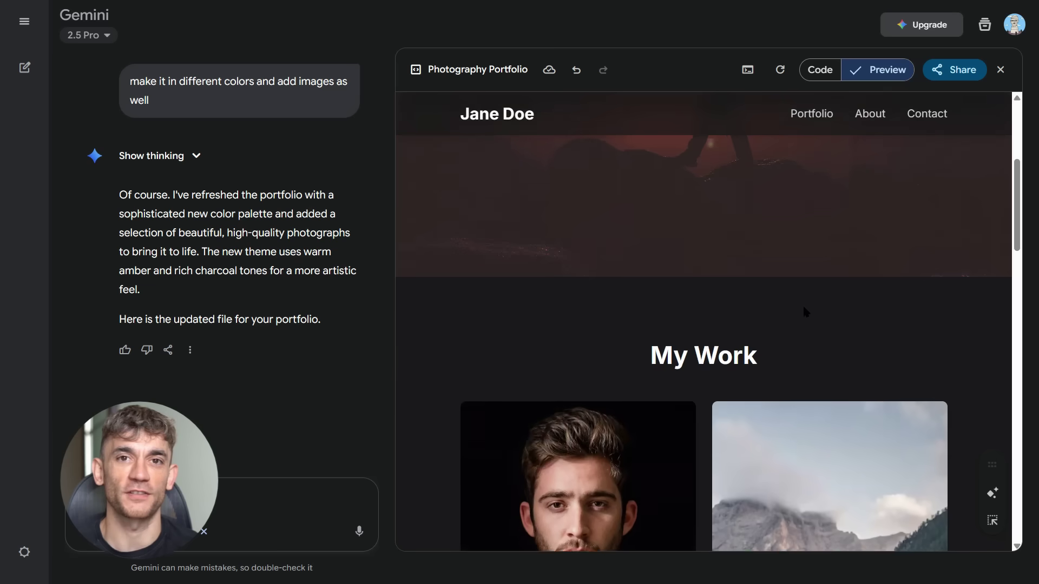
{"action": "scroll", "coordinate": [803, 308], "scroll_direction": "down", "scroll_amount": 8}
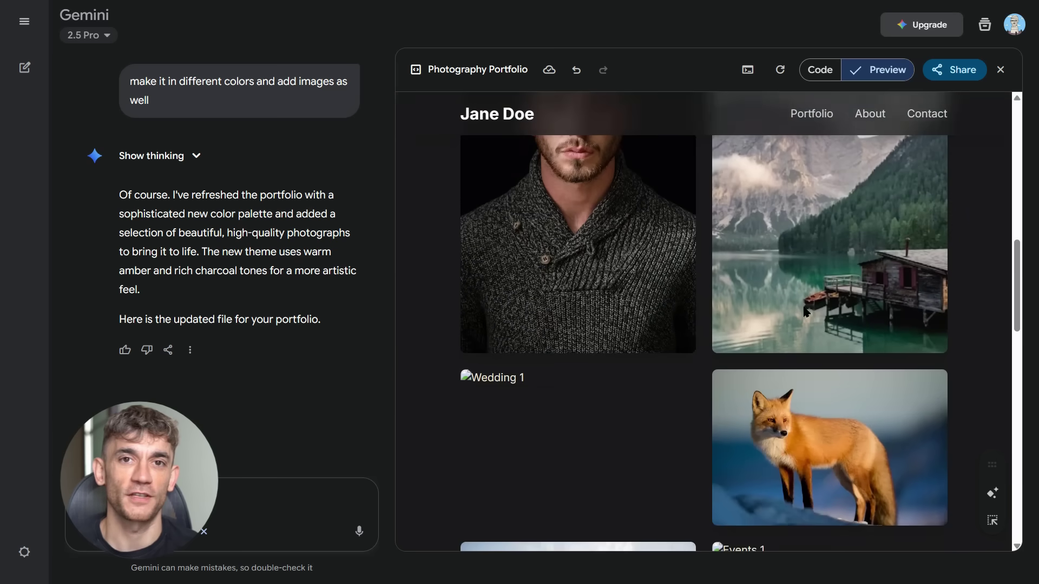
{"action": "scroll", "coordinate": [804, 312], "scroll_direction": "down", "scroll_amount": 9}
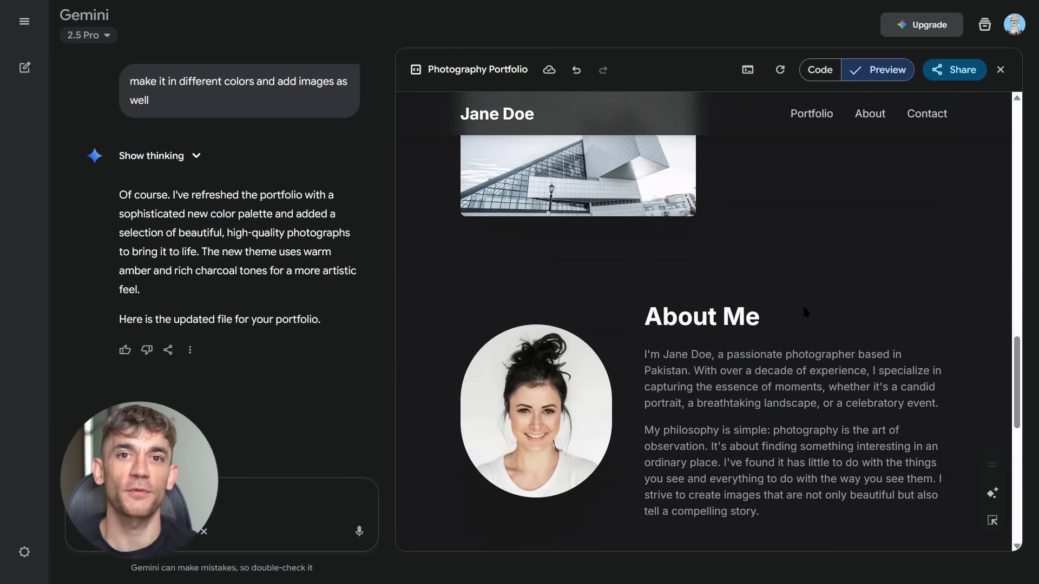
{"action": "scroll", "coordinate": [804, 312], "scroll_direction": "down", "scroll_amount": 6}
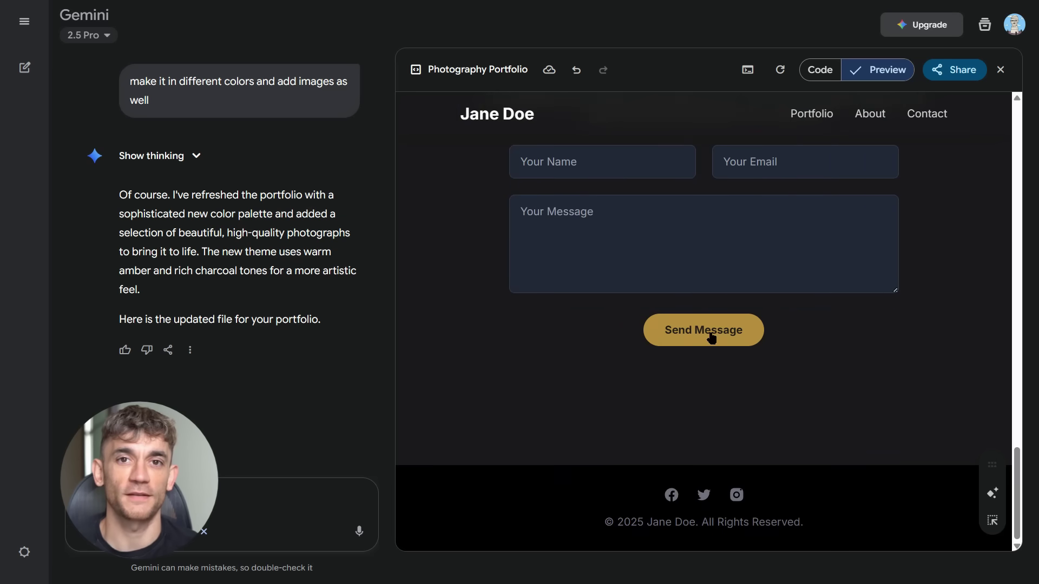
Test the empty contact form's required fields, then start a follow-up asking for stock images.
{"action": "left_click", "coordinate": [711, 334]}
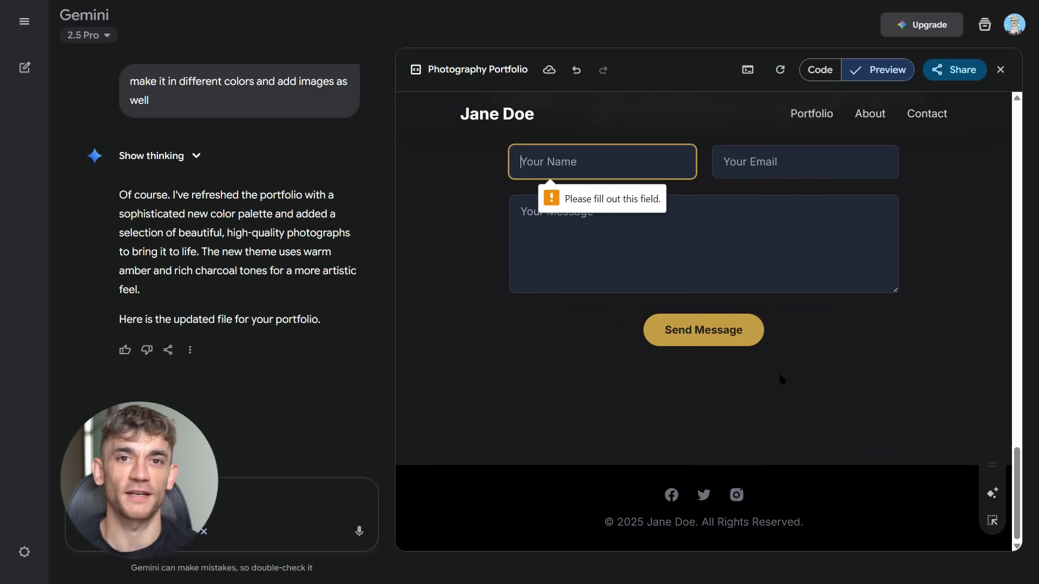
{"action": "scroll", "coordinate": [777, 371], "scroll_direction": "up", "scroll_amount": 10}
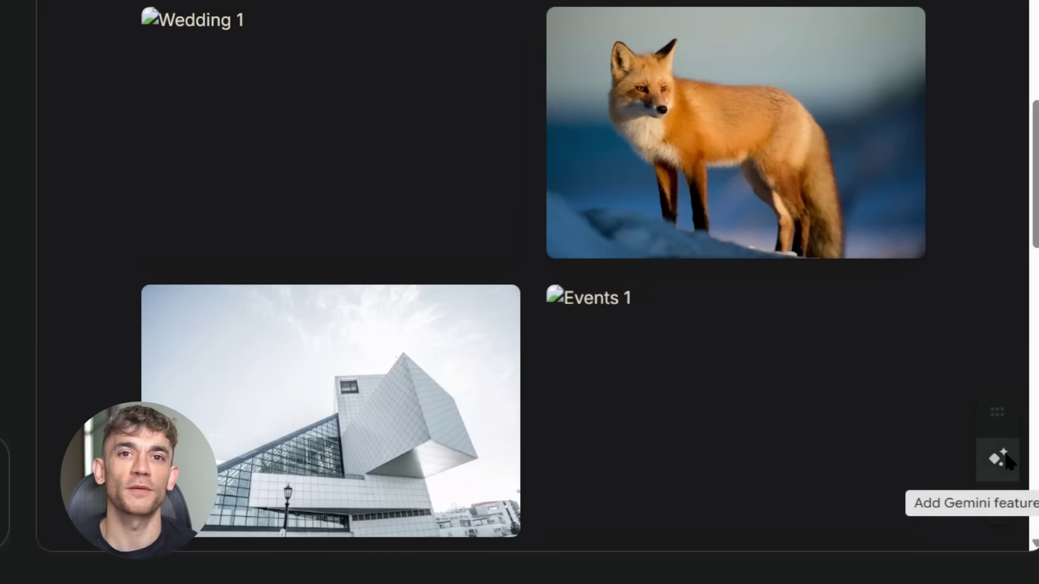
{"action": "left_click", "coordinate": [1006, 460]}
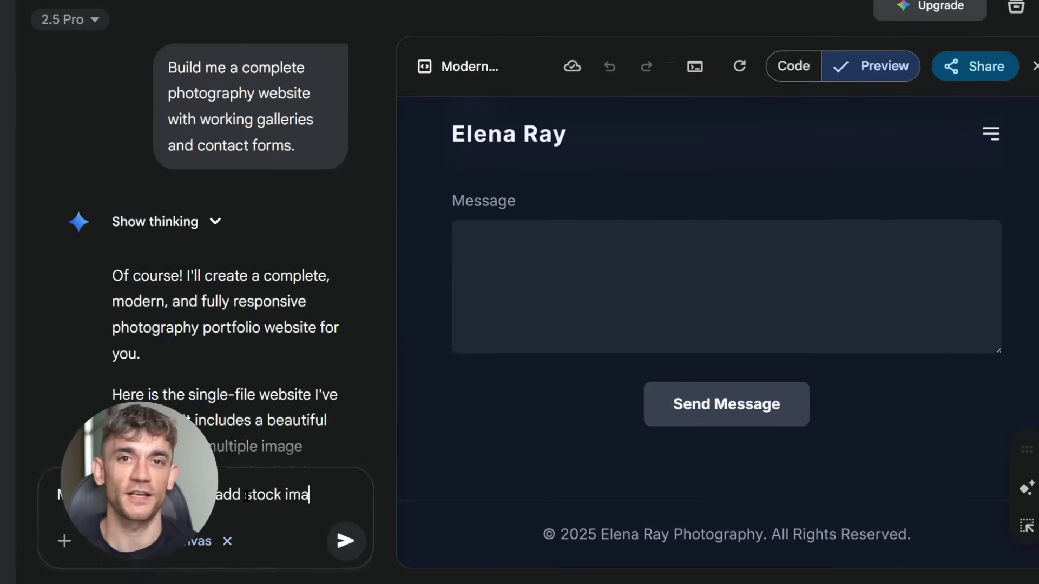
{"action": "type", "text": "ges to it look premium and proffessional."}
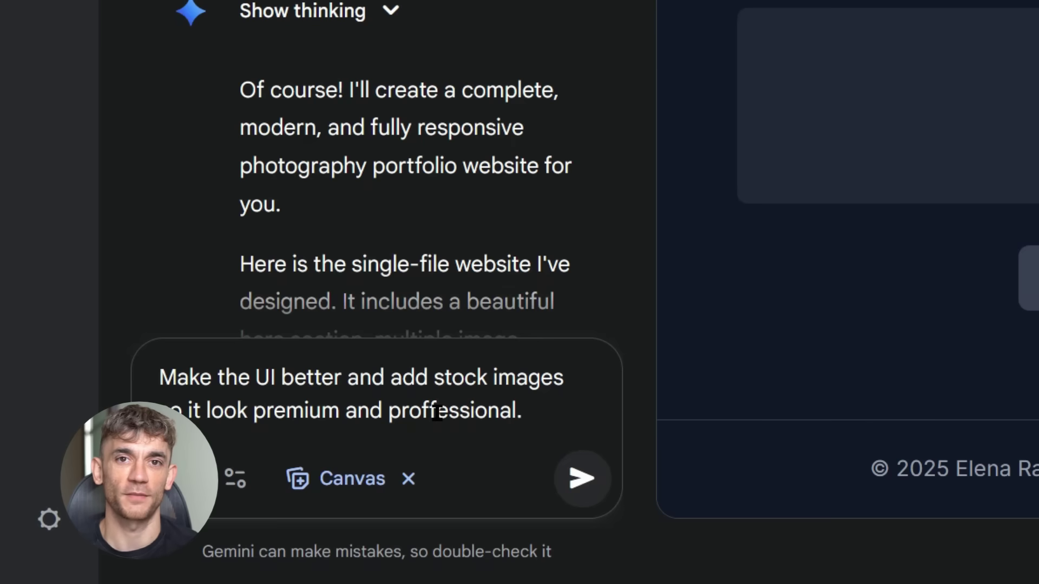
Send the premium UI with stock images request and scroll through the updated Elena Ray preview.
{"action": "key", "text": "Return"}
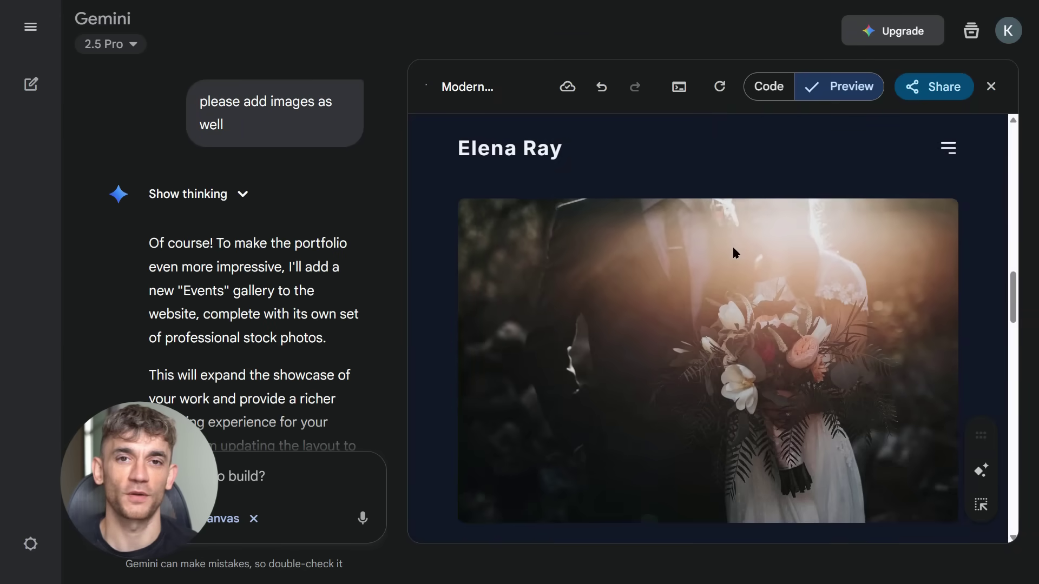
{"action": "scroll", "coordinate": [733, 252], "scroll_direction": "down", "scroll_amount": 10}
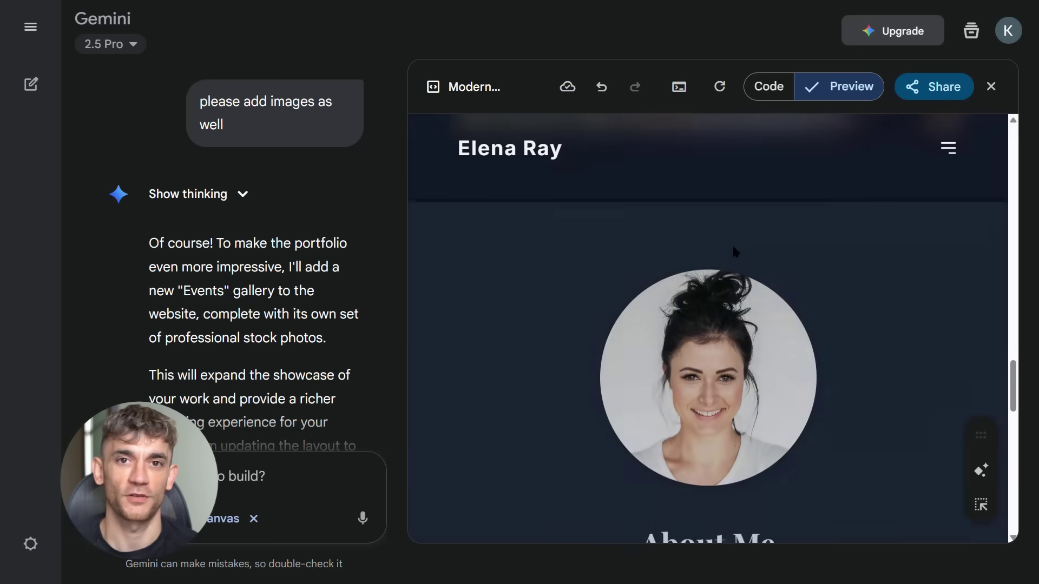
{"action": "scroll", "coordinate": [734, 252], "scroll_direction": "down", "scroll_amount": 5}
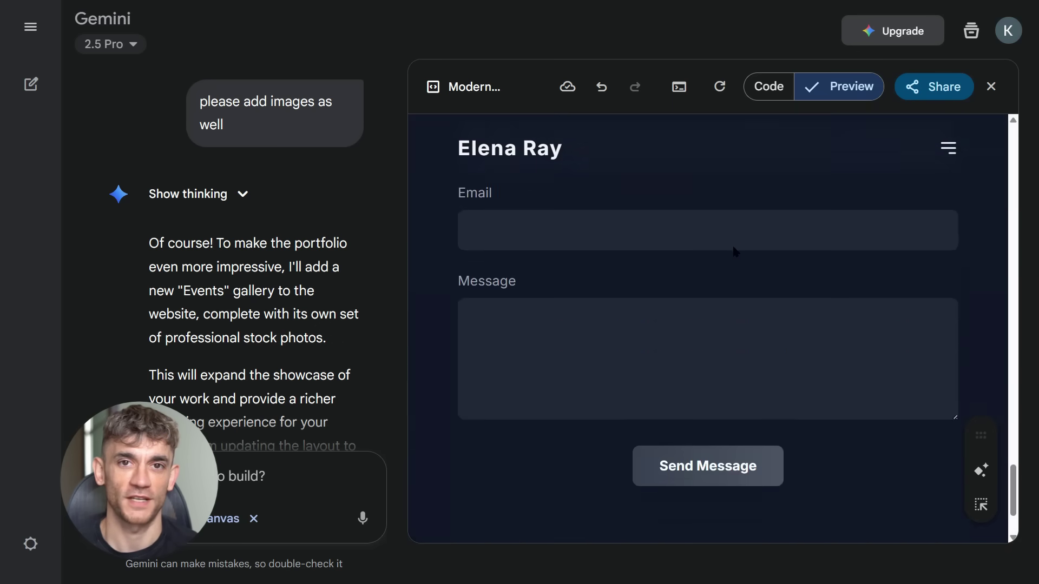
{"action": "scroll", "coordinate": [733, 251], "scroll_direction": "up", "scroll_amount": 10}
{"action": "scroll", "coordinate": [733, 246], "scroll_direction": "up", "scroll_amount": 3}
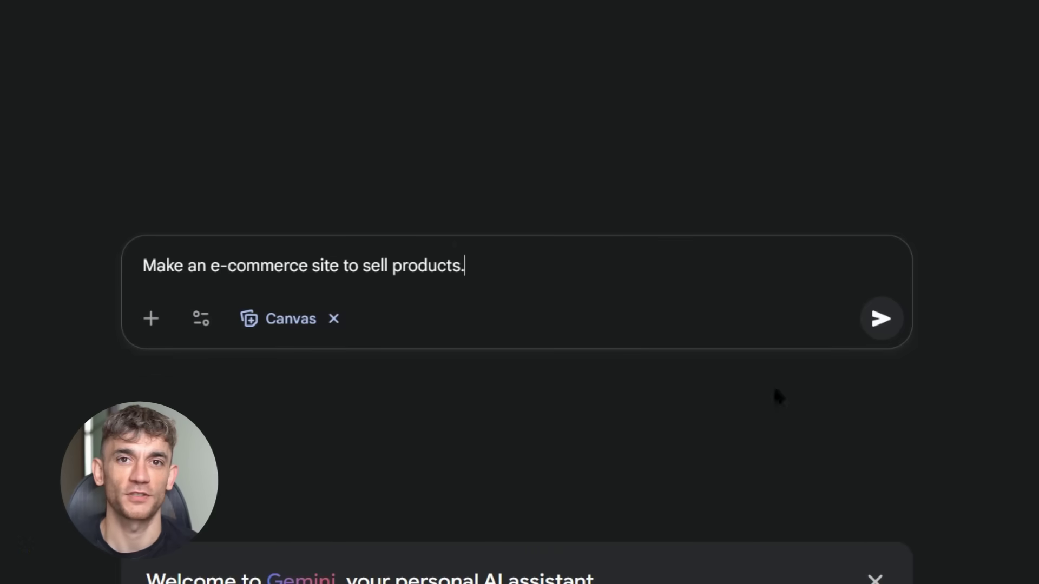
Submit the e-commerce site request and dismiss the Gemini welcome banner.
{"action": "left_click", "coordinate": [887, 316]}
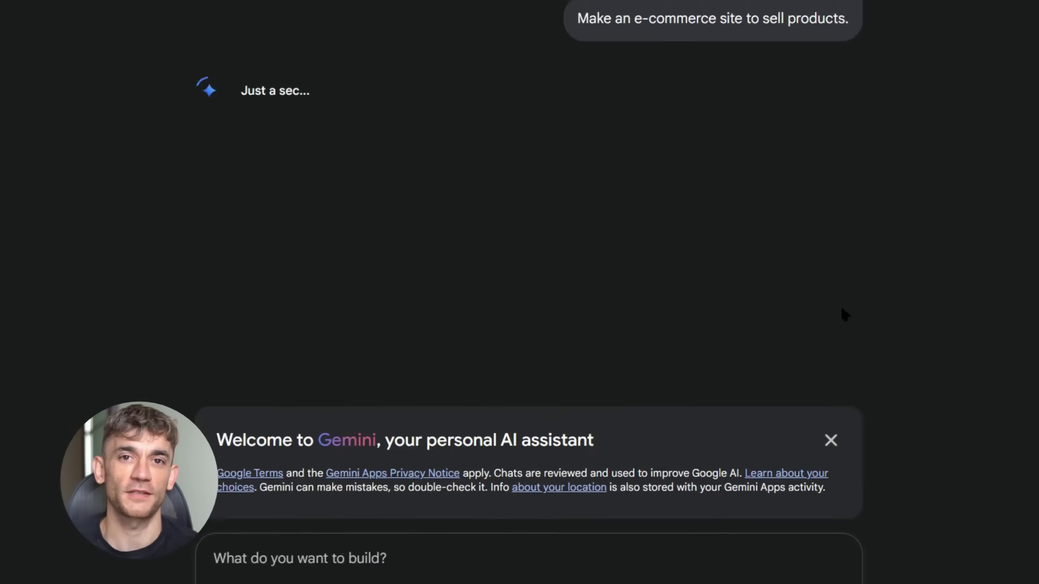
{"action": "left_click", "coordinate": [777, 406]}
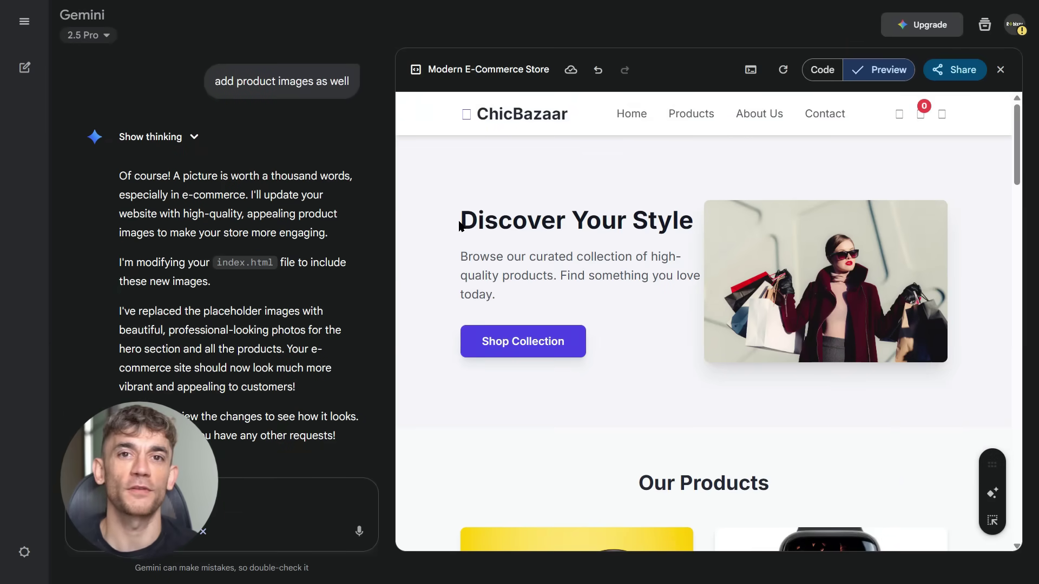
{"action": "left_click_drag", "start_coordinate": [462, 220], "coordinate": [677, 226]}
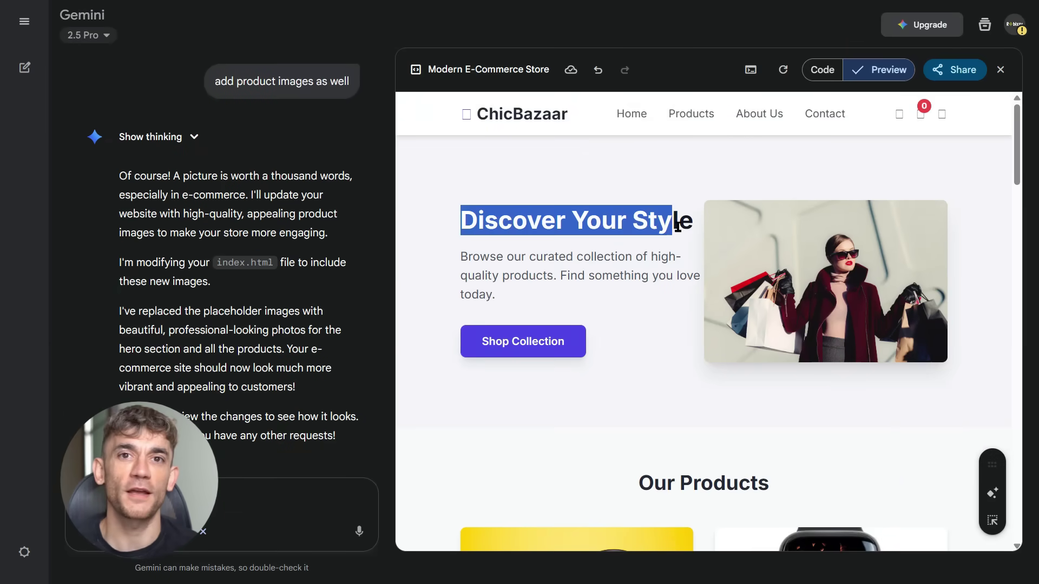
{"action": "left_click", "coordinate": [677, 366]}
Scroll the ChicBazaar preview and box the Shop by Category section with Select and ask.
{"action": "scroll", "coordinate": [677, 364], "scroll_direction": "down", "scroll_amount": 8}
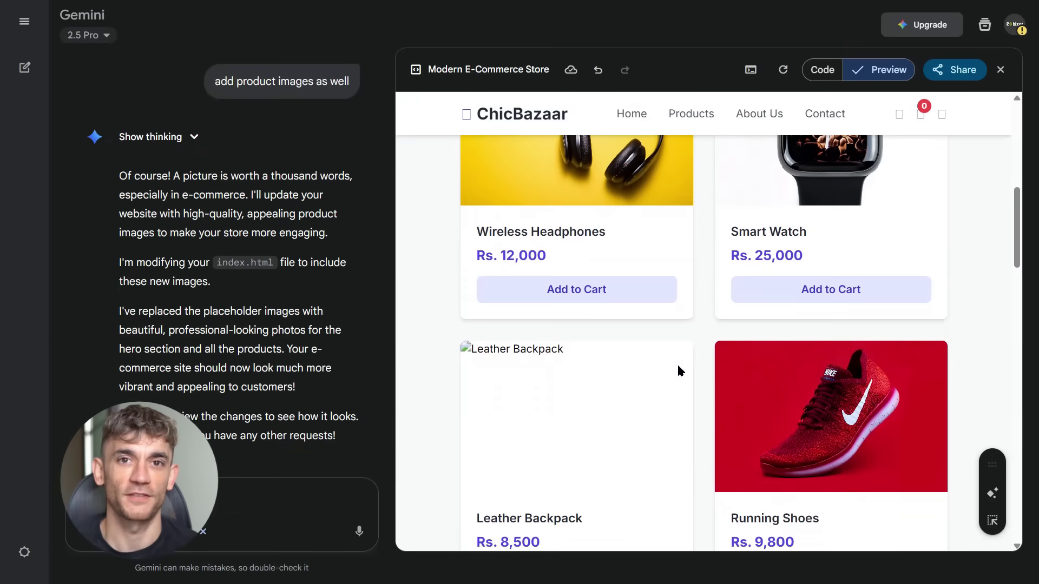
{"action": "scroll", "coordinate": [680, 371], "scroll_direction": "down", "scroll_amount": 10}
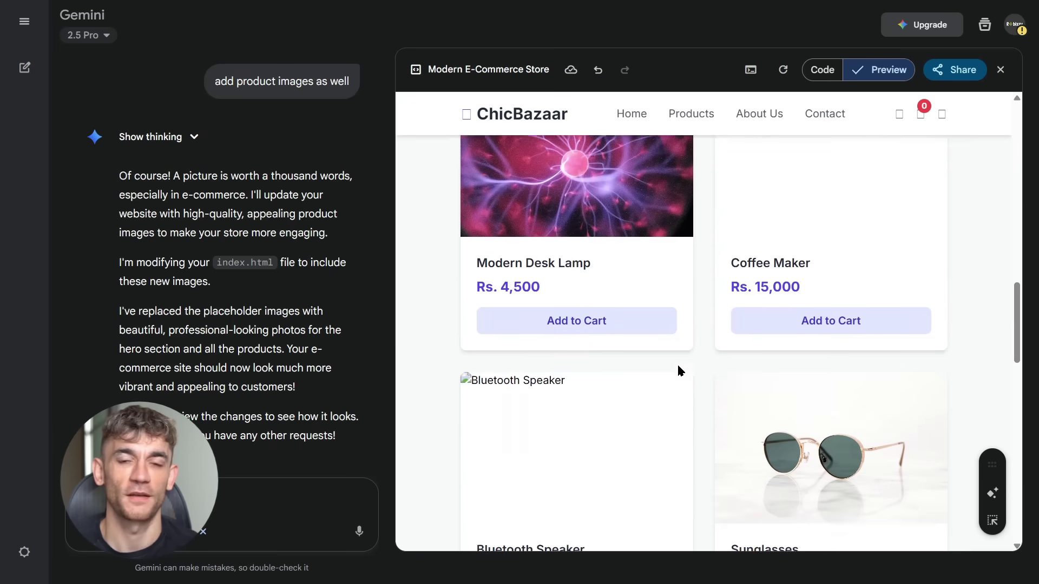
{"action": "scroll", "coordinate": [680, 371], "scroll_direction": "down", "scroll_amount": 10}
{"action": "scroll", "coordinate": [679, 370], "scroll_direction": "down", "scroll_amount": 1}
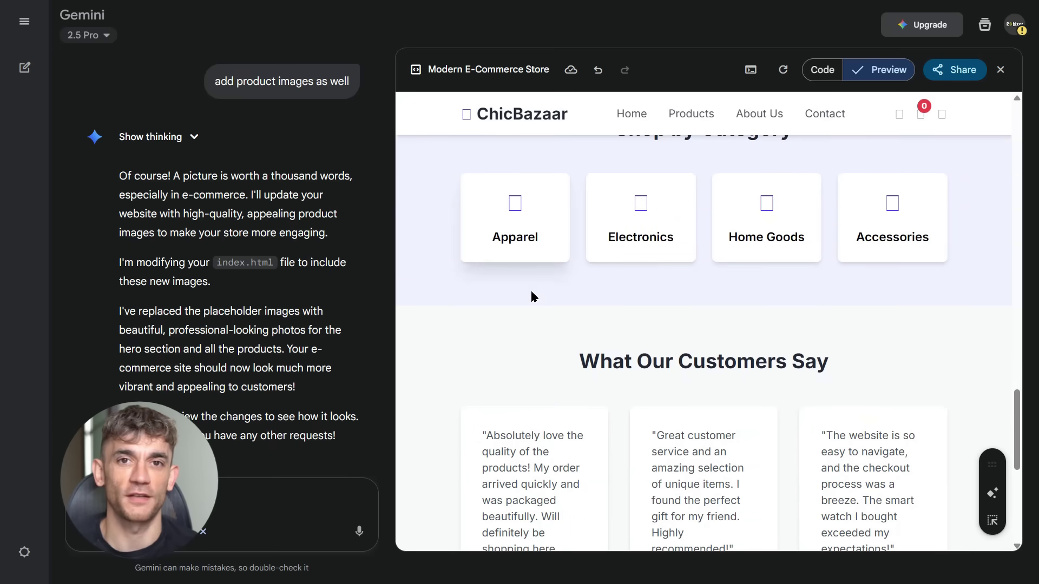
{"action": "scroll", "coordinate": [541, 325], "scroll_direction": "down", "scroll_amount": 4}
{"action": "scroll", "coordinate": [546, 343], "scroll_direction": "down", "scroll_amount": 2}
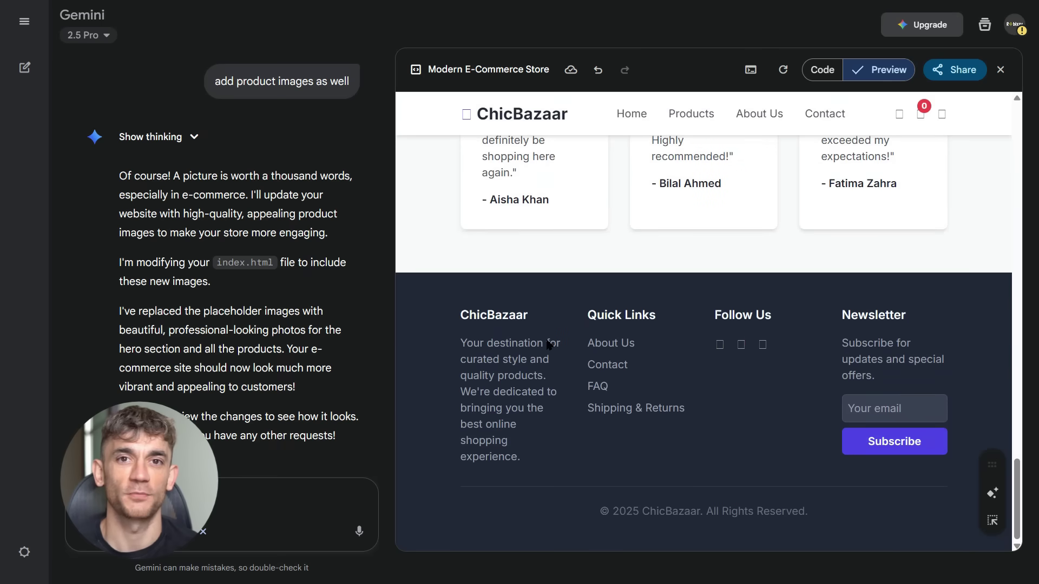
{"action": "scroll", "coordinate": [547, 344], "scroll_direction": "up", "scroll_amount": 9}
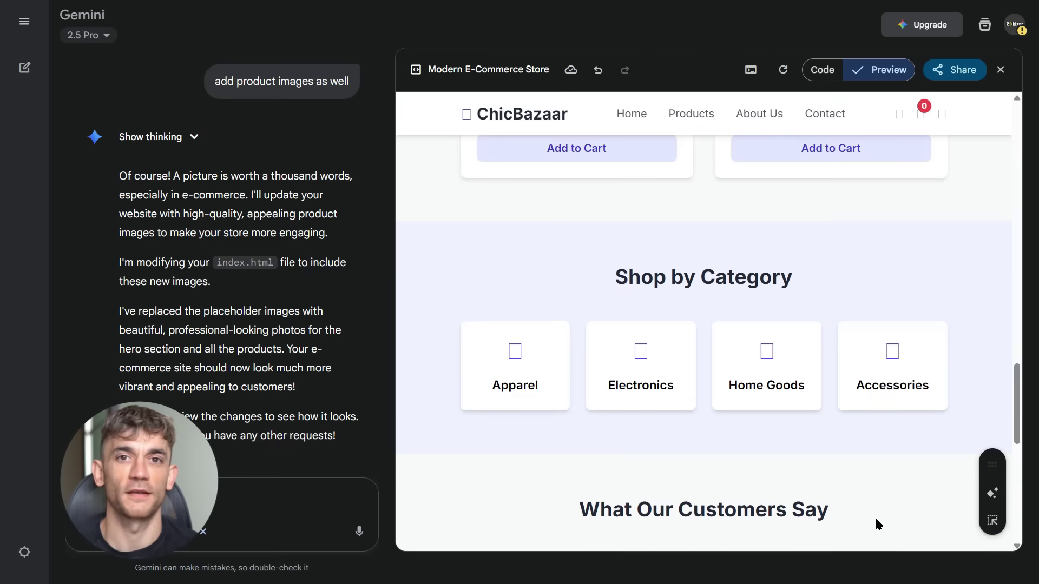
{"action": "left_click", "coordinate": [992, 521]}
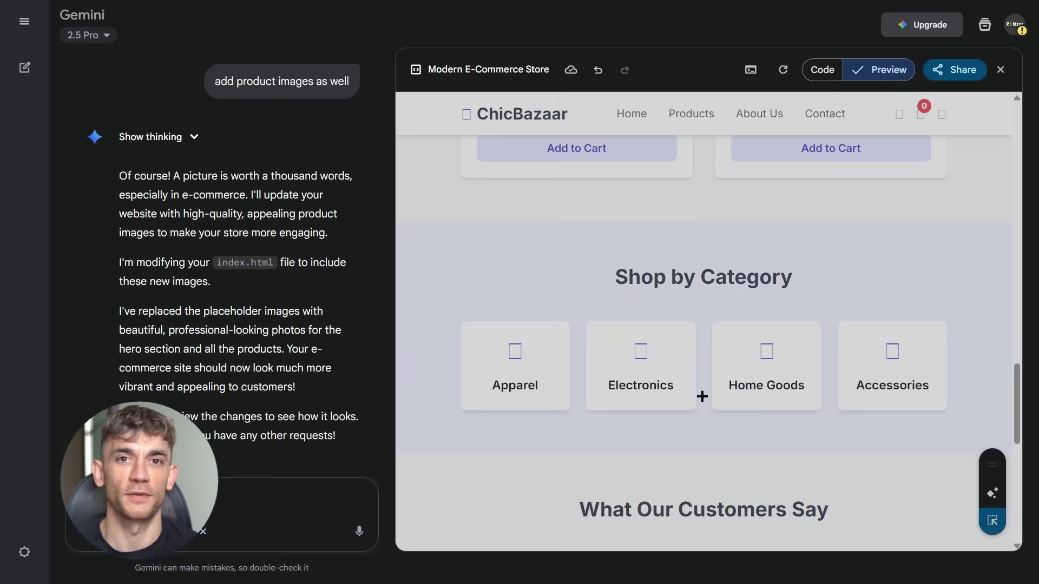
{"action": "left_click_drag", "start_coordinate": [714, 359], "coordinate": [975, 444]}
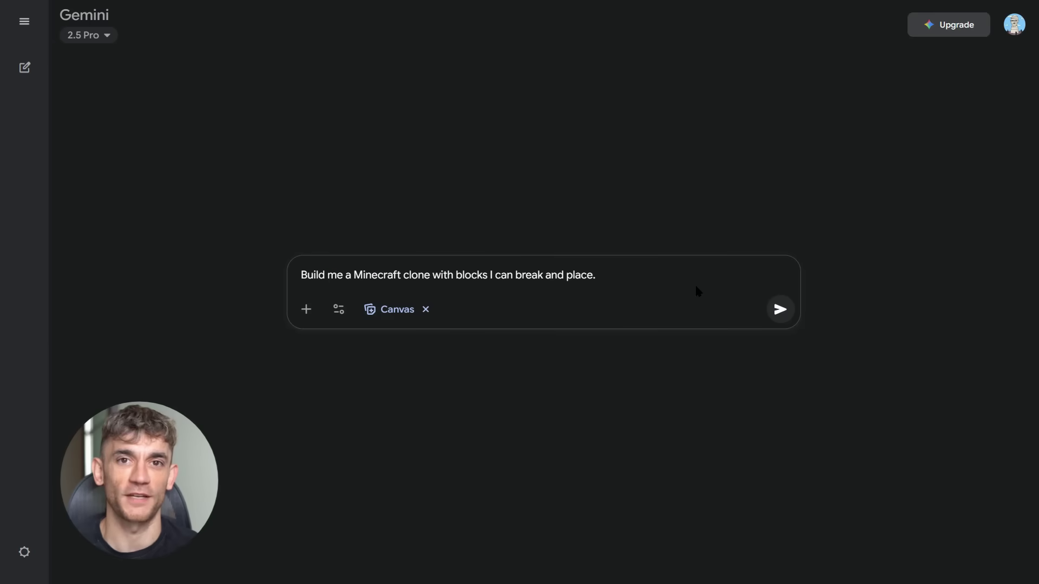
Submit the Minecraft clone prompt with Canvas enabled.
{"action": "left_click", "coordinate": [835, 319]}
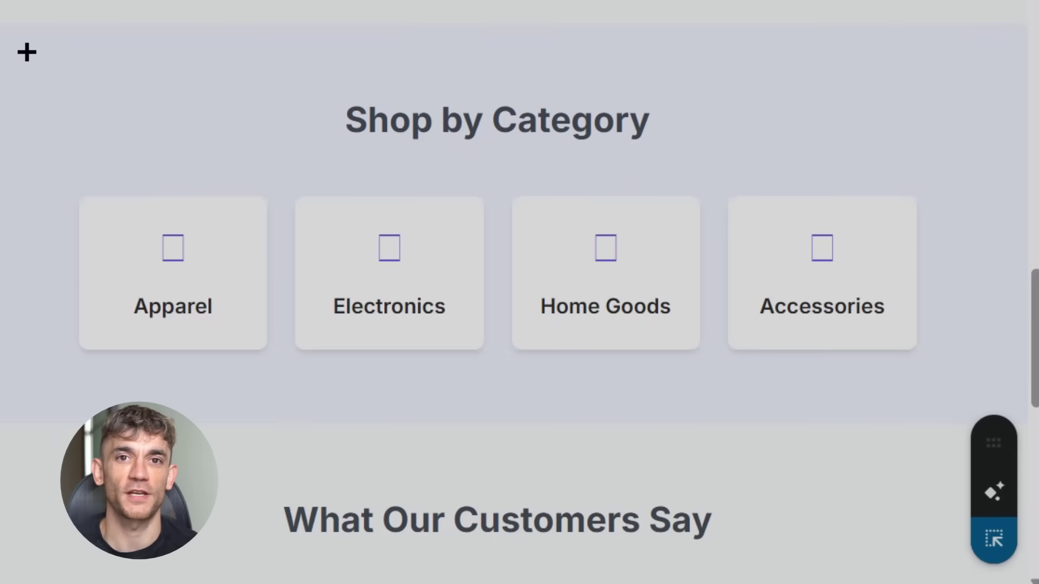
Select the Shop by Category section and send 'Improve this section' to Gemini.
{"action": "left_click_drag", "start_coordinate": [26, 52], "coordinate": [976, 406]}
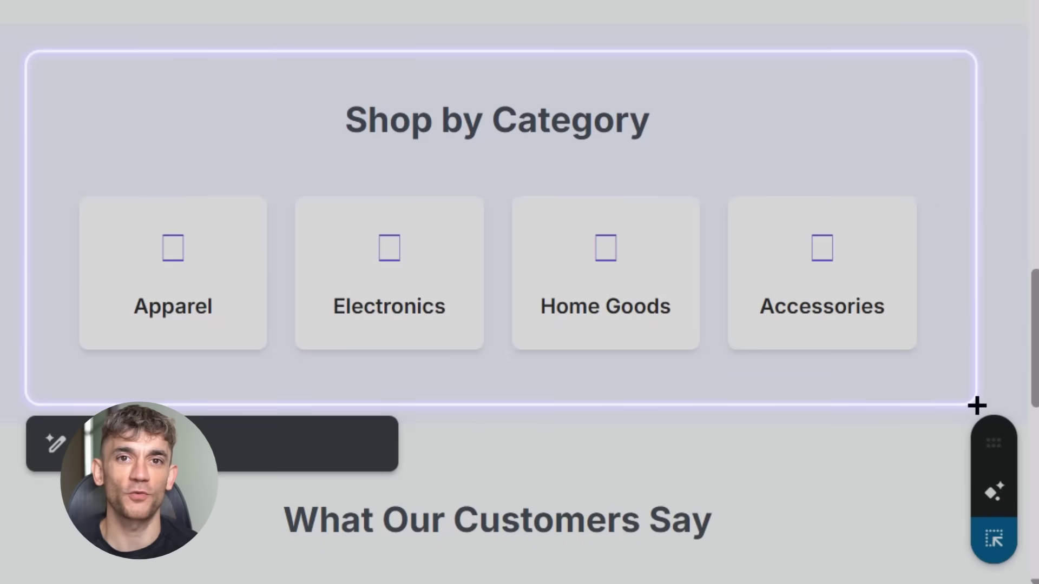
{"action": "left_click", "coordinate": [220, 434]}
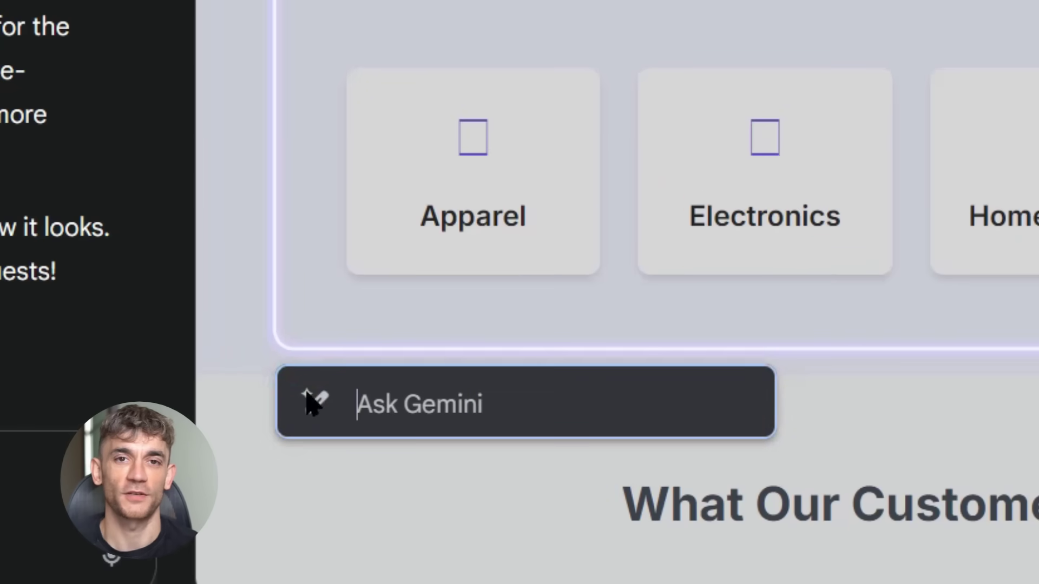
{"action": "left_click", "coordinate": [427, 412]}
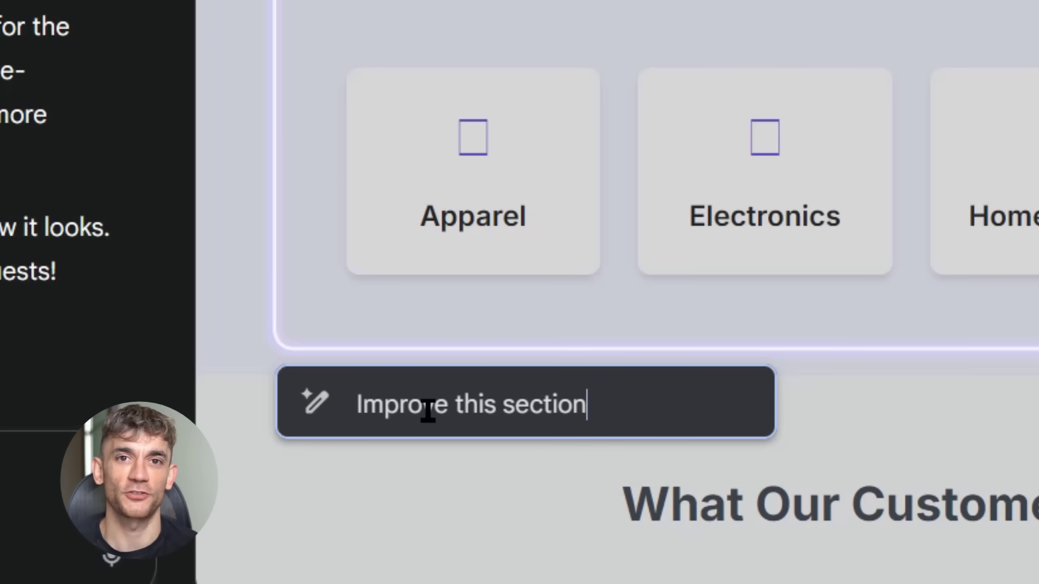
{"action": "key", "text": "Return"}
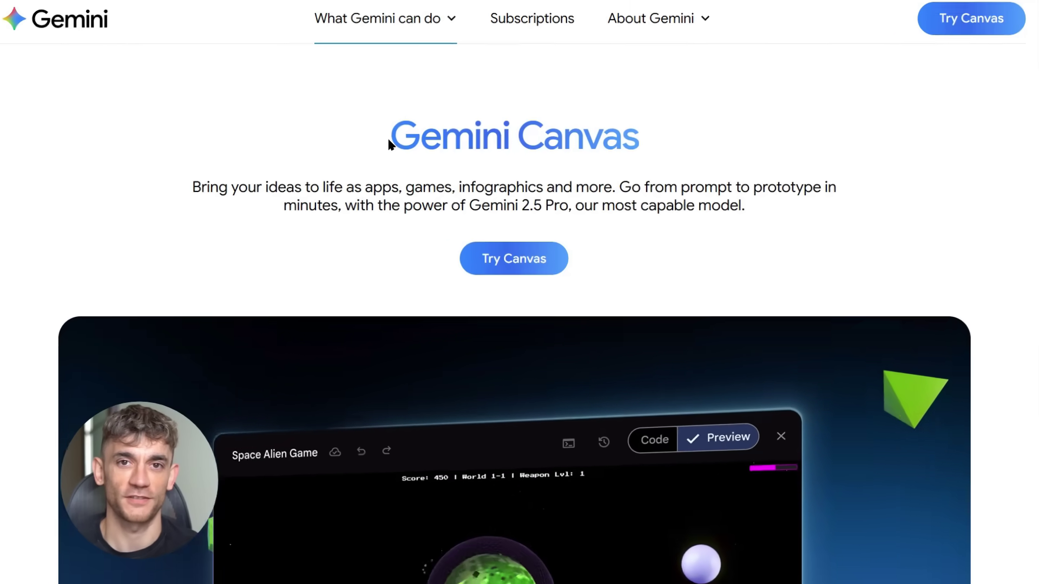
Scroll to the For work examples and expand Optimise operations and Drive growth.
{"action": "left_click_drag", "start_coordinate": [413, 144], "coordinate": [668, 146]}
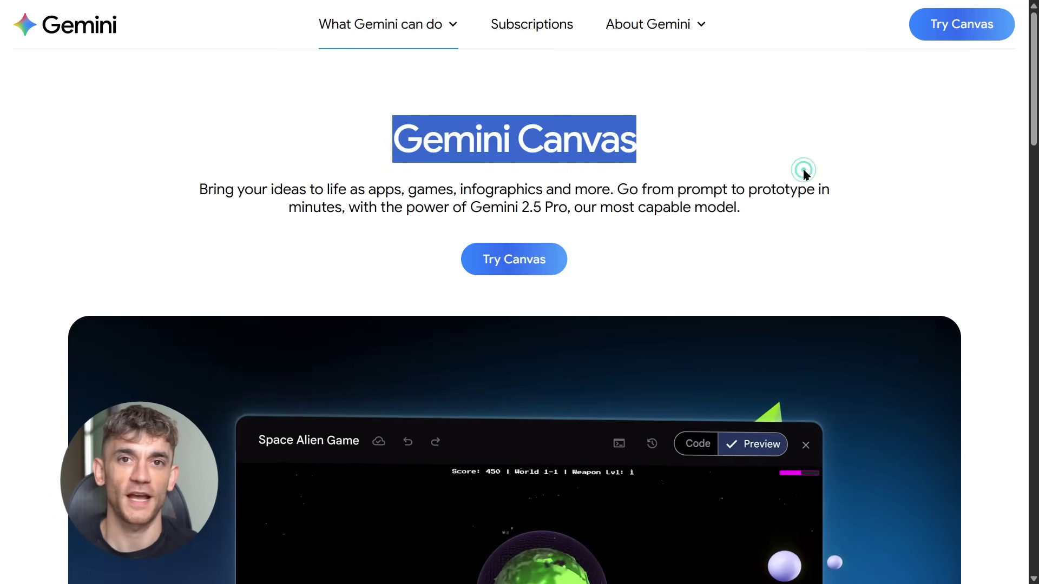
{"action": "left_click", "coordinate": [852, 227]}
{"action": "scroll", "coordinate": [852, 224], "scroll_direction": "down", "scroll_amount": 9}
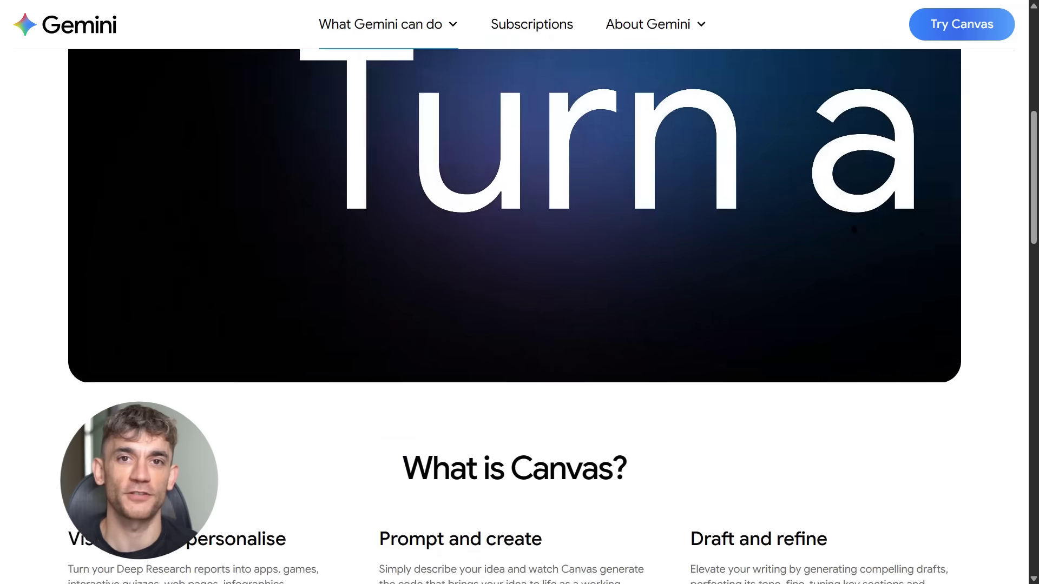
{"action": "scroll", "coordinate": [854, 229], "scroll_direction": "down", "scroll_amount": 5}
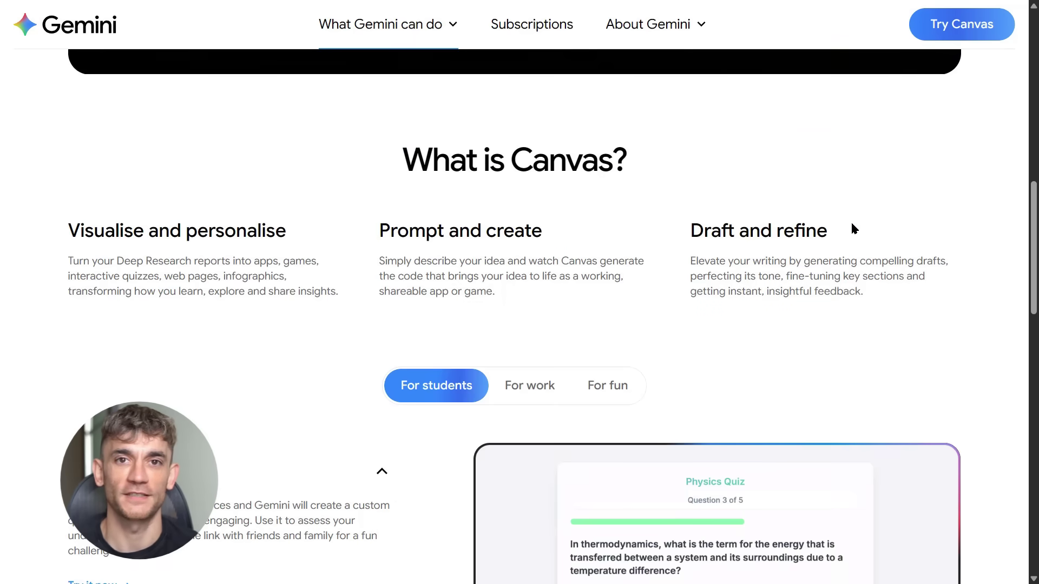
{"action": "scroll", "coordinate": [852, 224], "scroll_direction": "down", "scroll_amount": 5}
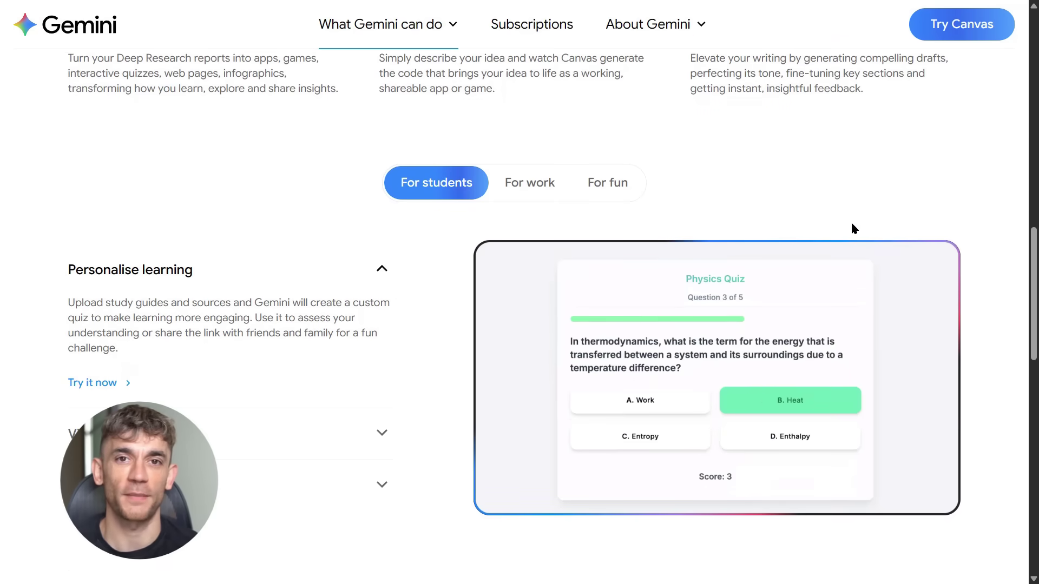
{"action": "left_click", "coordinate": [547, 127]}
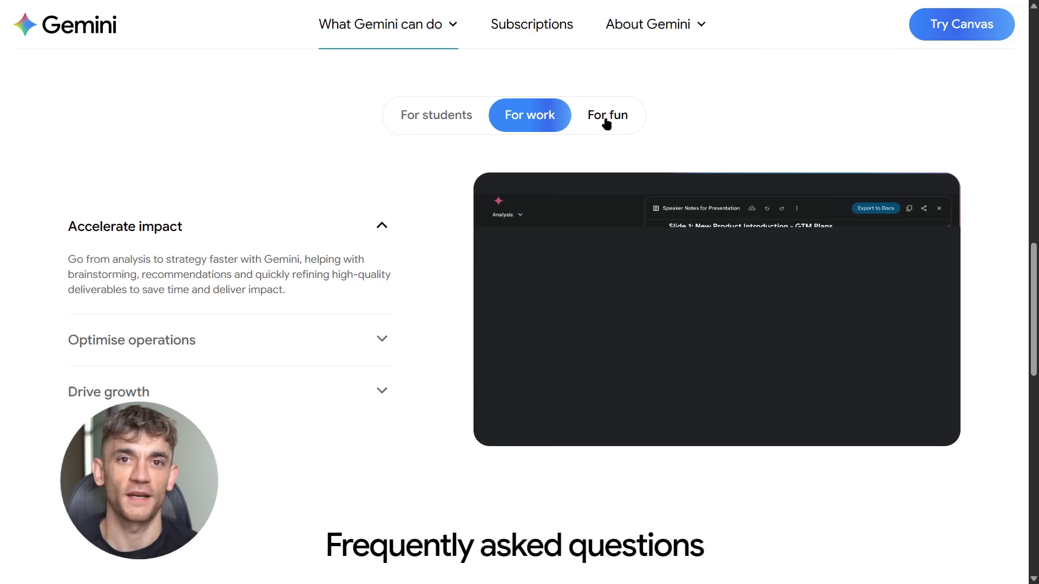
{"action": "left_click", "coordinate": [257, 353]}
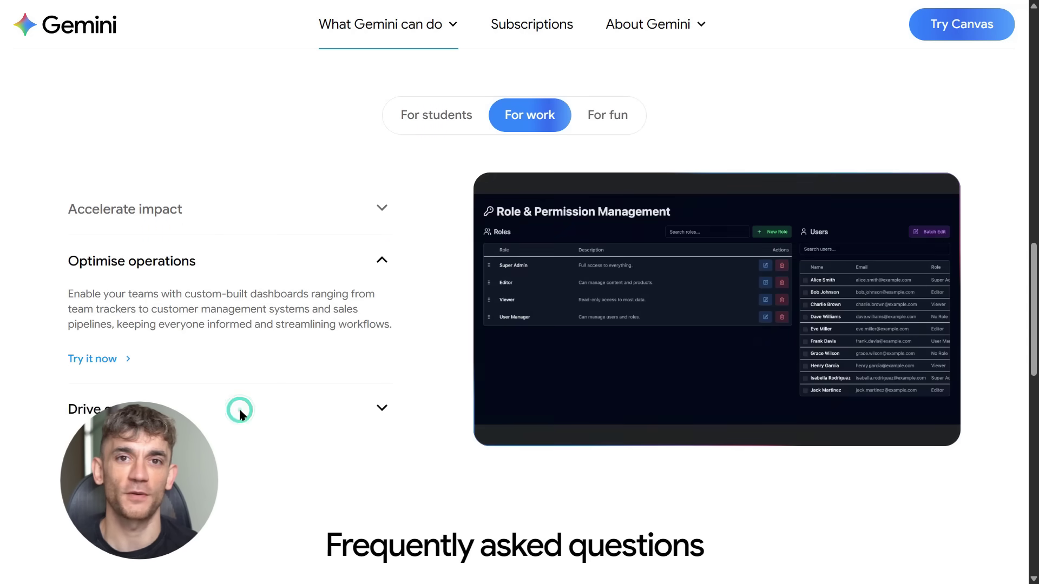
{"action": "left_click", "coordinate": [239, 411]}
Expand the For fun examples (Sound memory game, Music synthesiser, BFS Pathfinder), then scroll to the FAQ.
{"action": "left_click", "coordinate": [605, 118]}
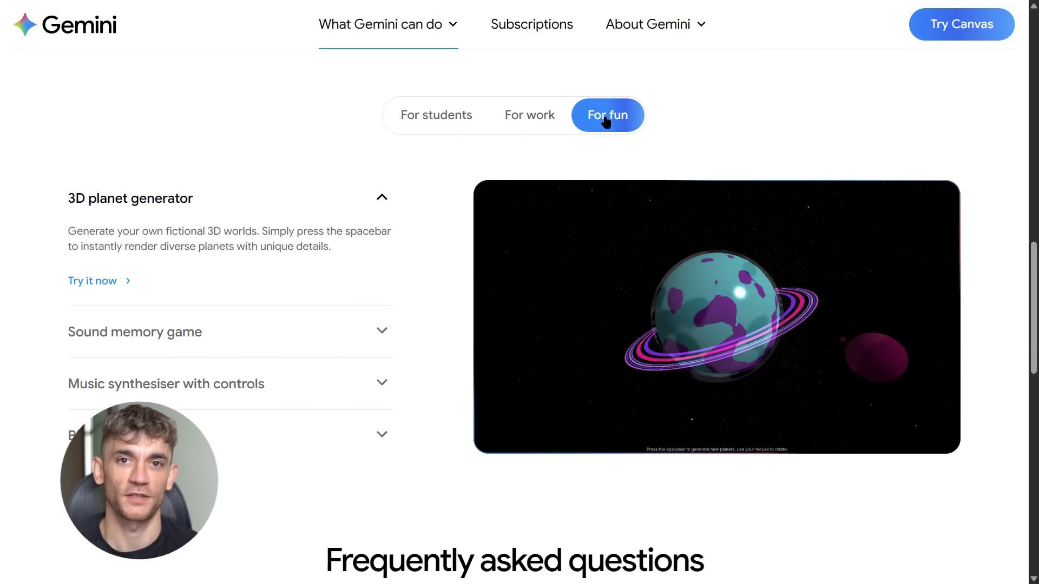
{"action": "left_click", "coordinate": [371, 336]}
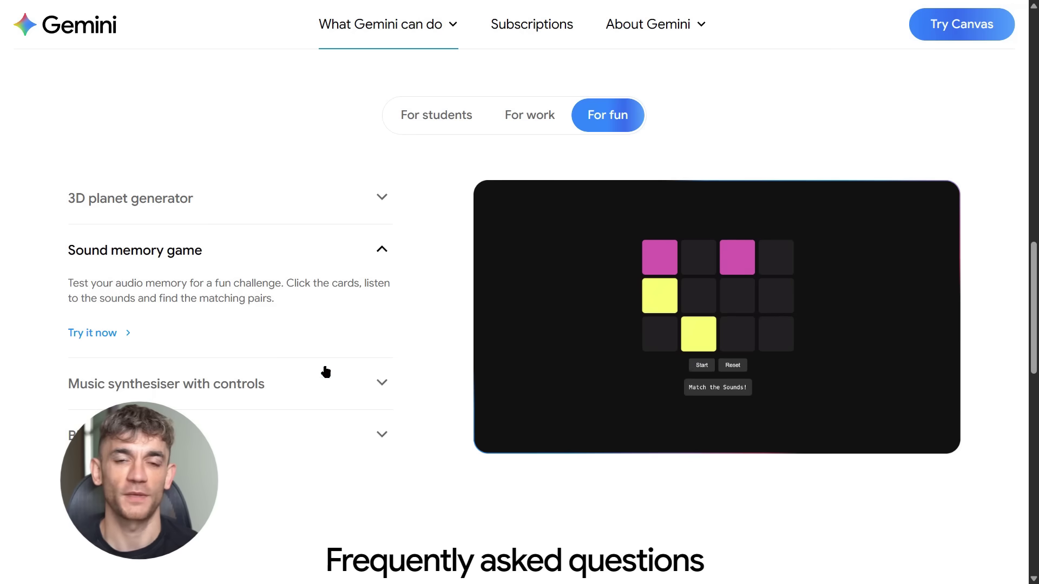
{"action": "left_click", "coordinate": [286, 396]}
{"action": "left_click", "coordinate": [266, 433]}
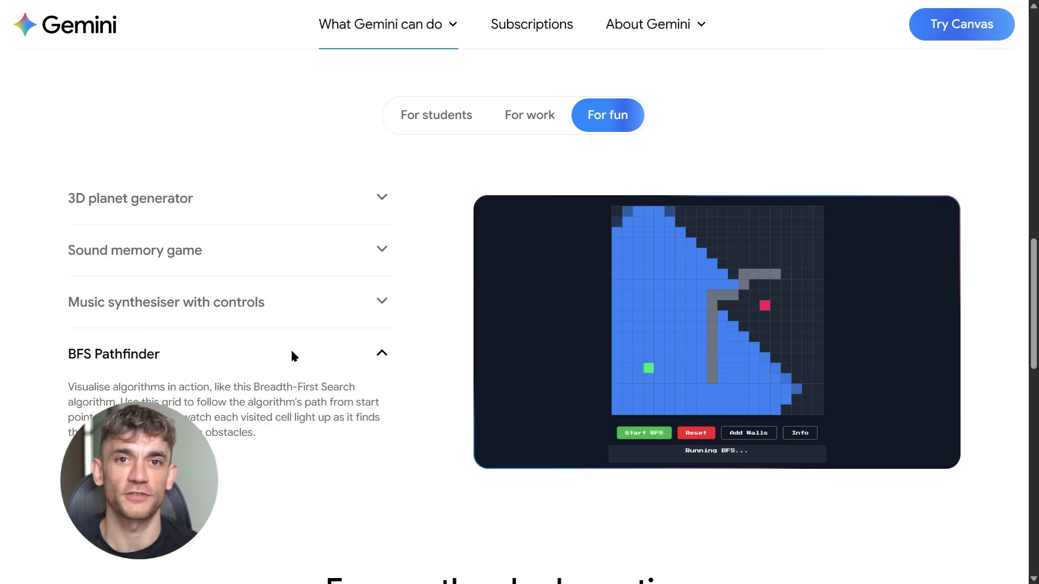
{"action": "scroll", "coordinate": [292, 355], "scroll_direction": "down", "scroll_amount": 5}
{"action": "scroll", "coordinate": [291, 352], "scroll_direction": "down", "scroll_amount": 2}
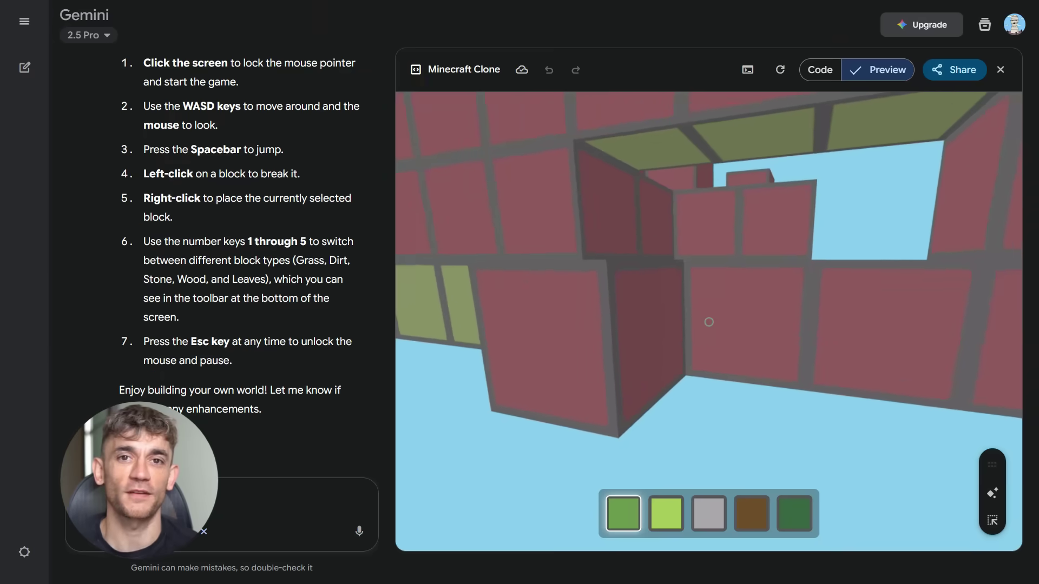
Place a row of stone blocks in the Minecraft clone, then start Select and ask on ChicBazaar.
{"action": "key", "text": "w"}
{"action": "key", "text": "w"}
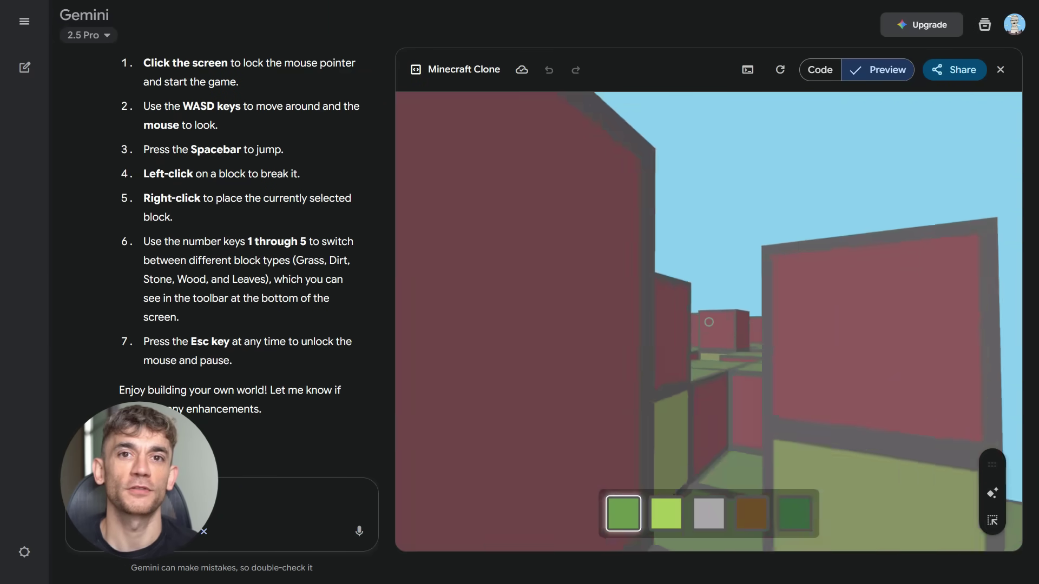
{"action": "key", "text": "s"}
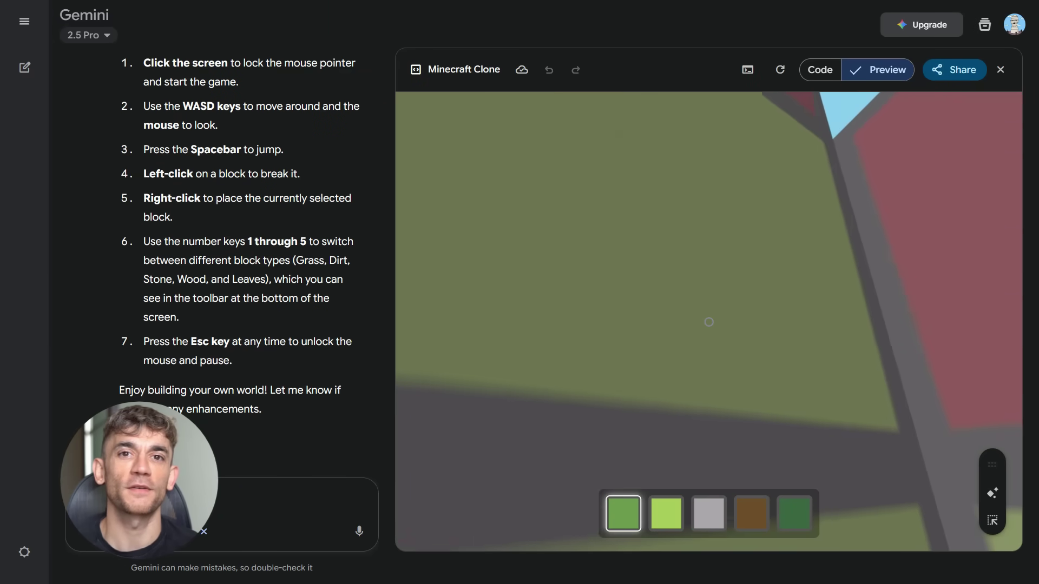
{"action": "key", "text": "space"}
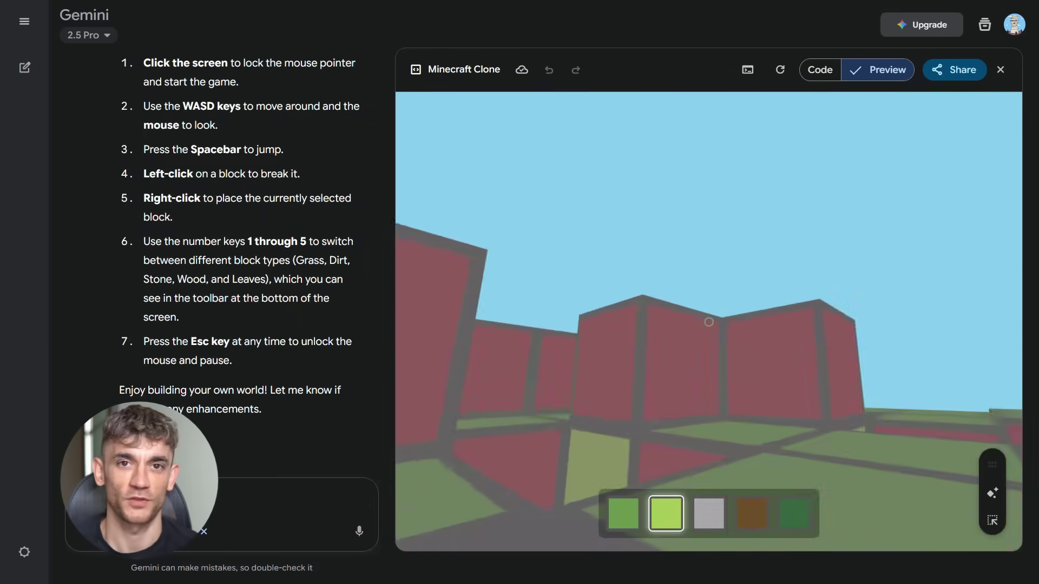
{"action": "key", "text": "3"}
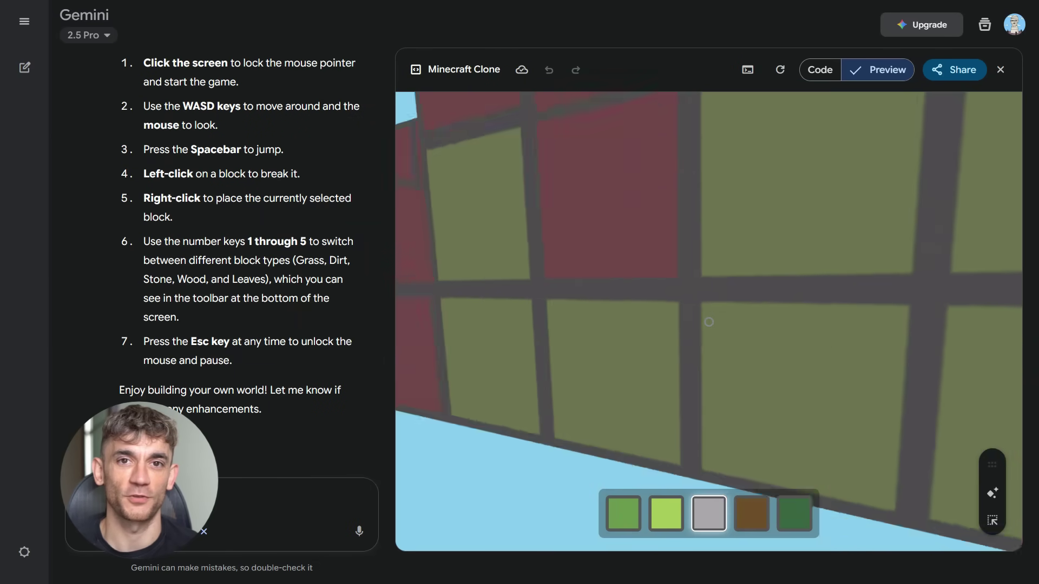
{"action": "key", "text": "w"}
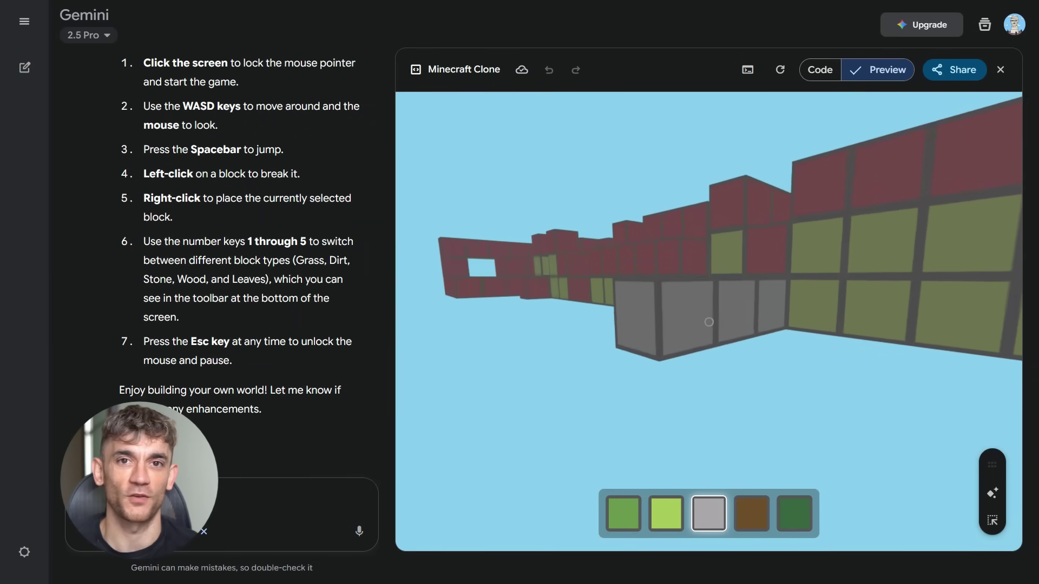
{"action": "key", "text": "w"}
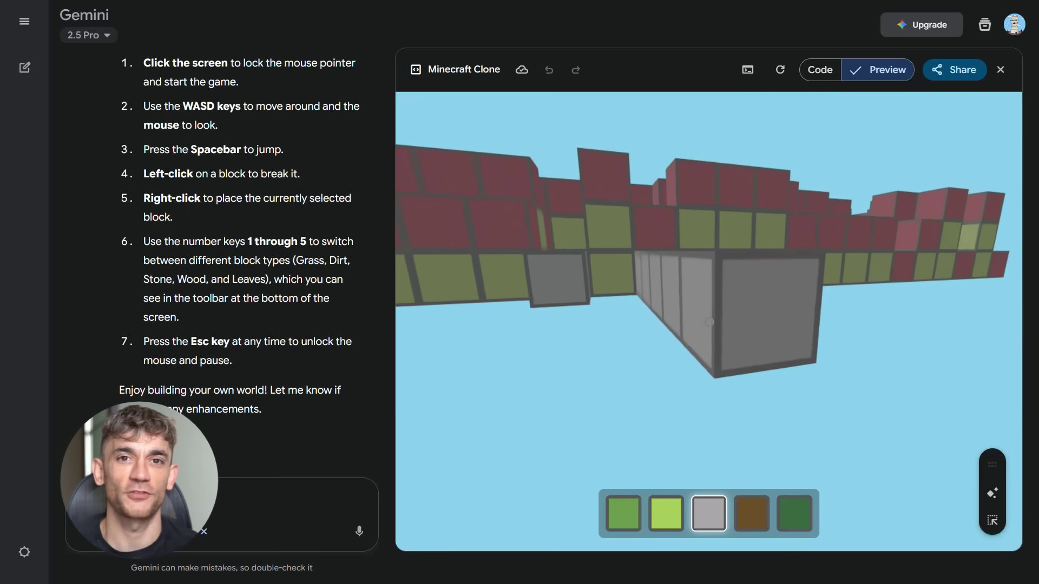
{"action": "key", "text": "w"}
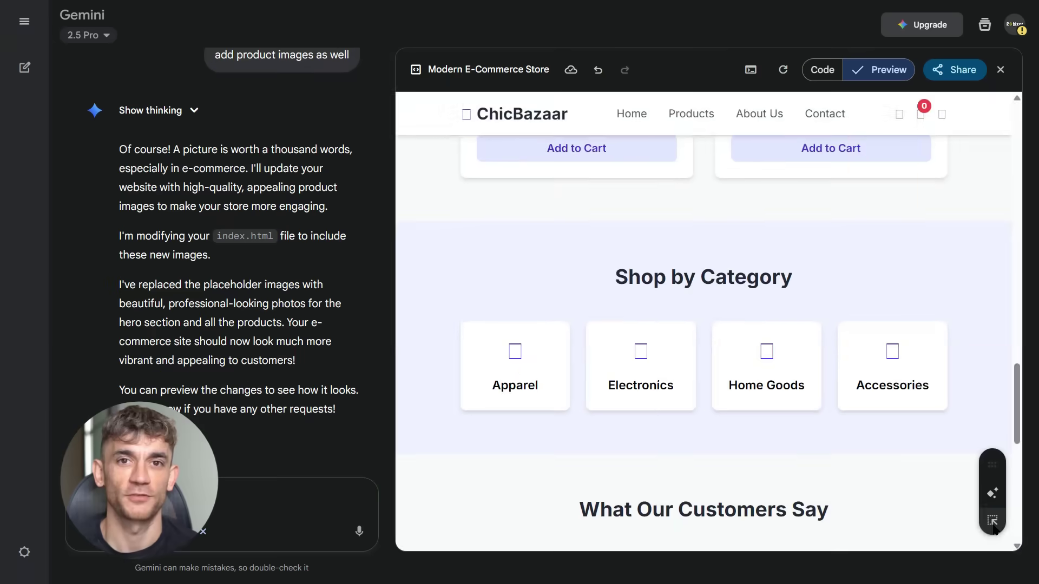
{"action": "left_click", "coordinate": [993, 522]}
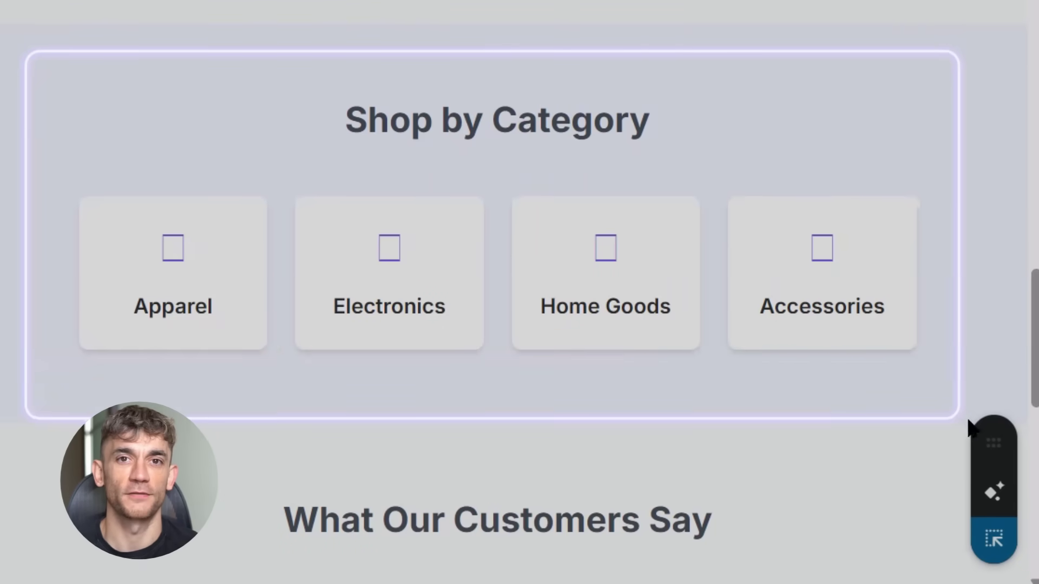
Select the Shop by Category section of the ChicBazaar preview for editing.
{"action": "left_click", "coordinate": [668, 411]}
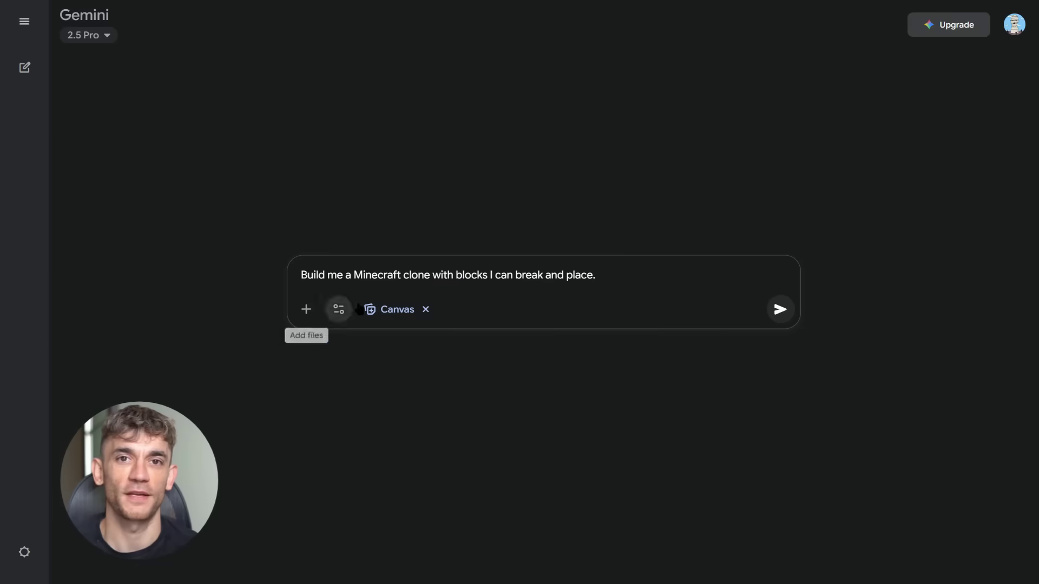
Send the Minecraft clone request and place a Leaves block in front of the stone.
{"action": "left_click", "coordinate": [779, 309]}
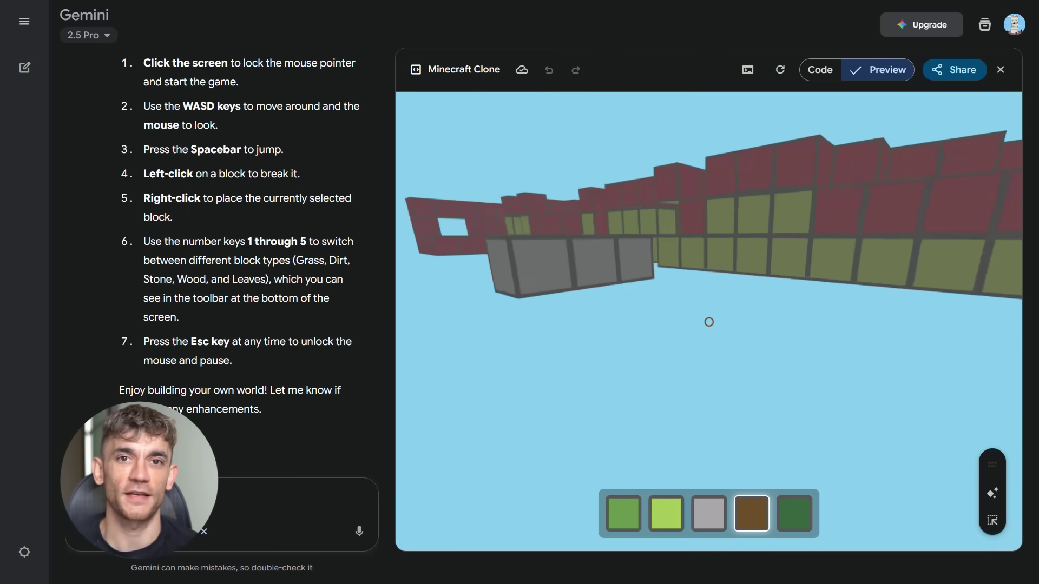
{"action": "key", "text": "5"}
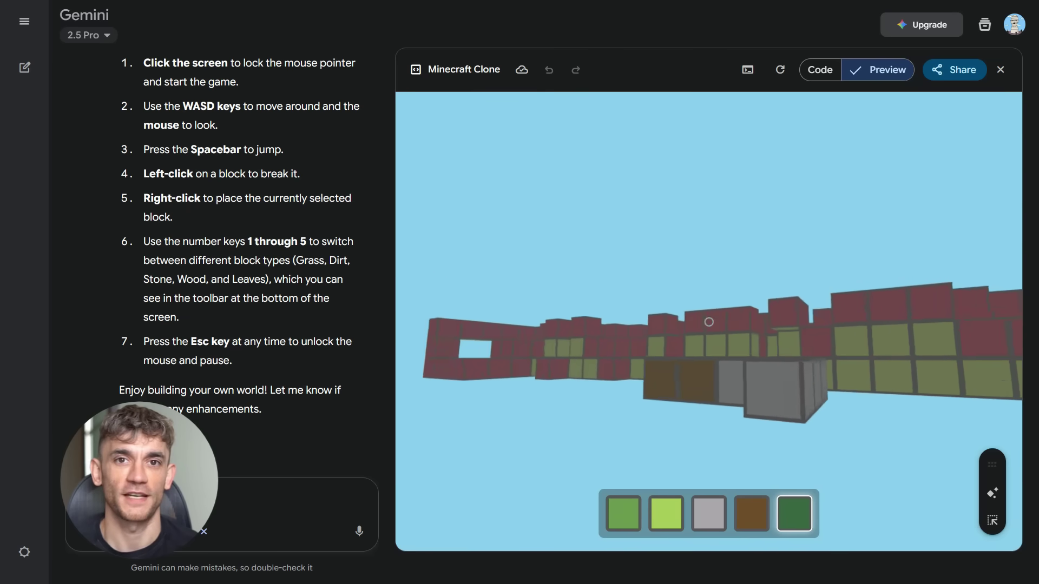
{"action": "right_click", "coordinate": [708, 322]}
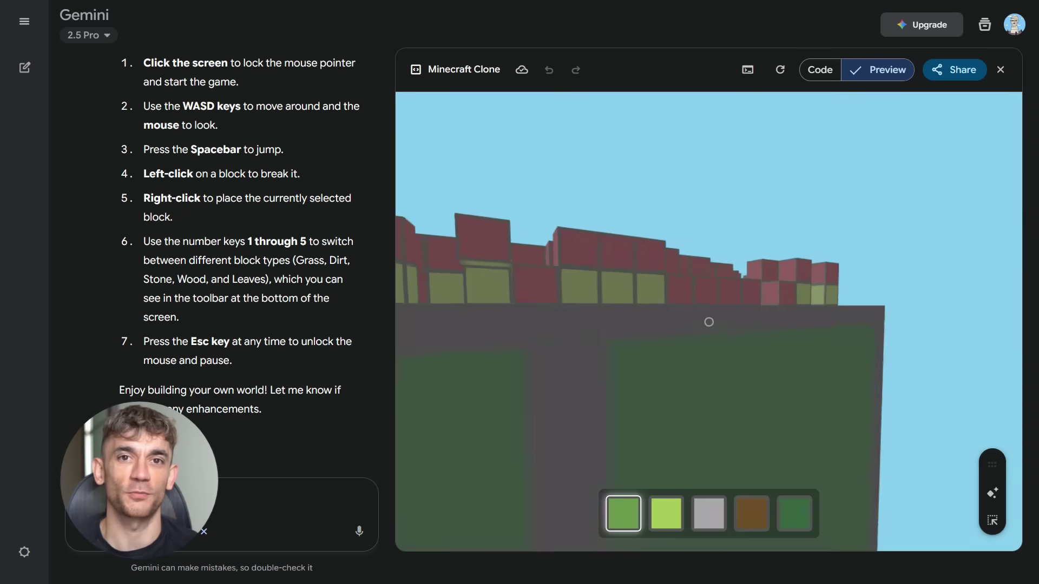
Walk back and forth along the block wall in the Minecraft world.
{"action": "key", "text": "w"}
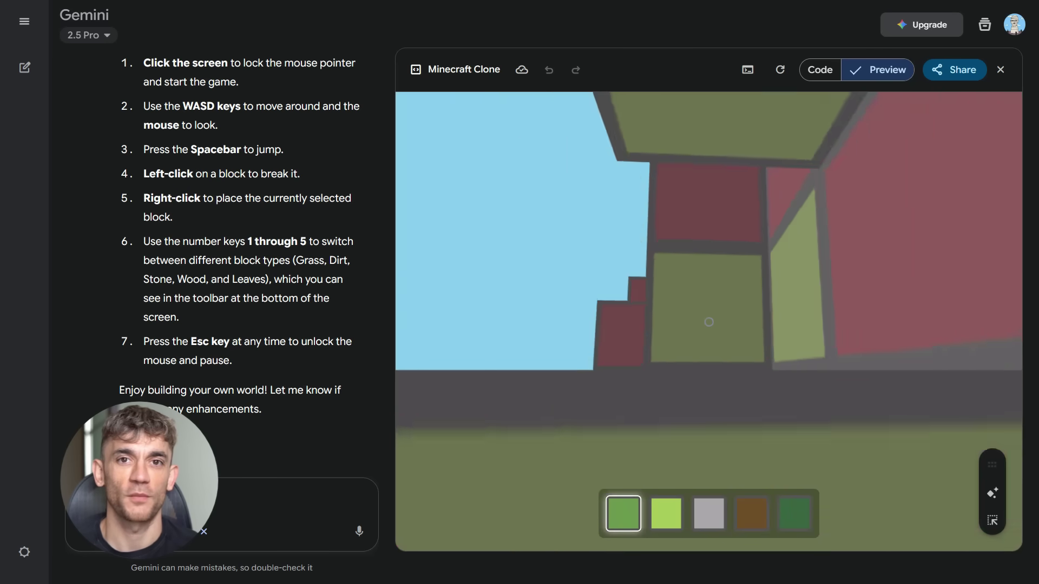
{"action": "key", "text": "s"}
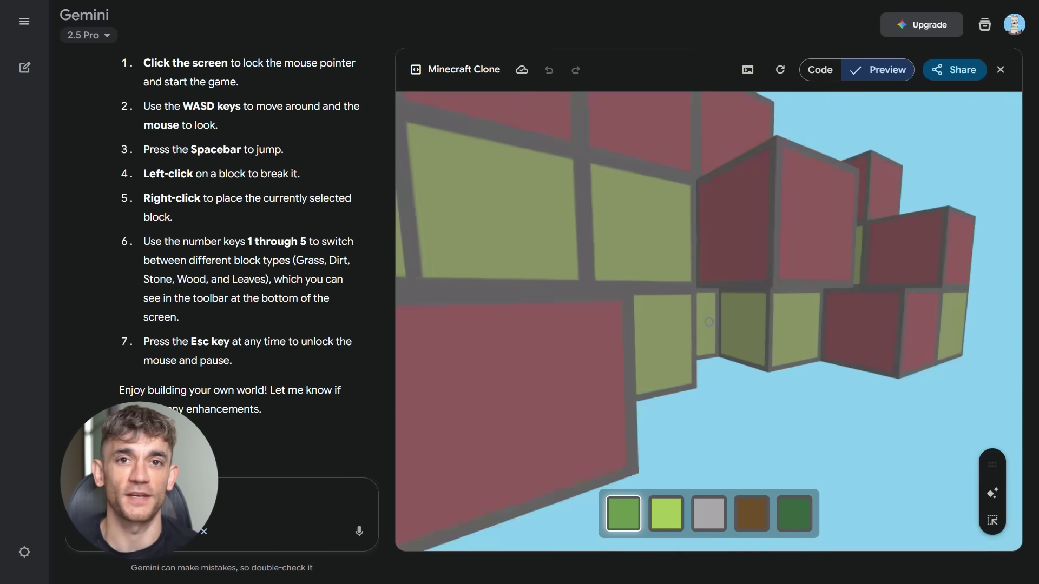
{"action": "key", "text": "w"}
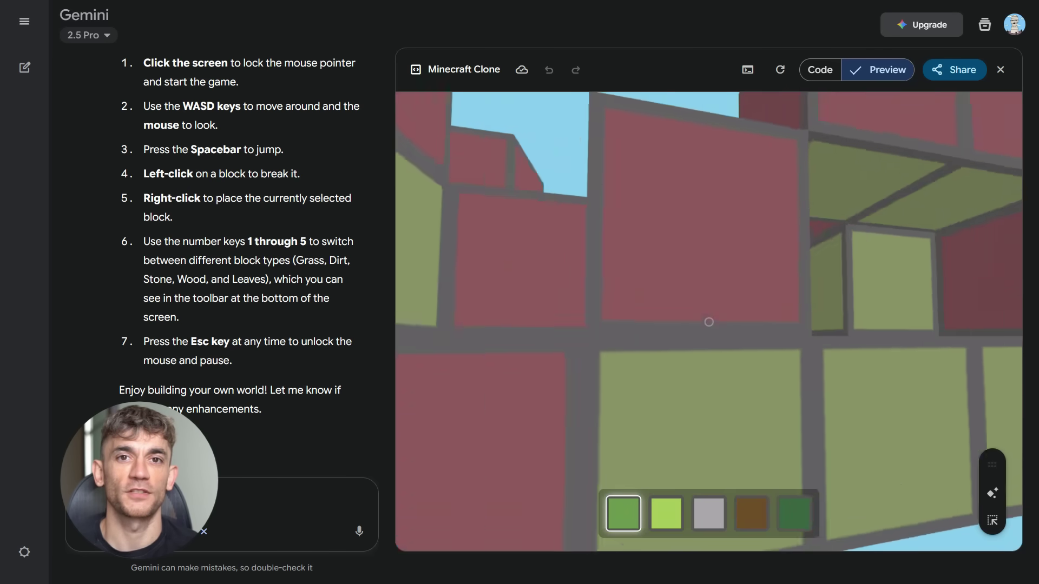
{"action": "key", "text": "s"}
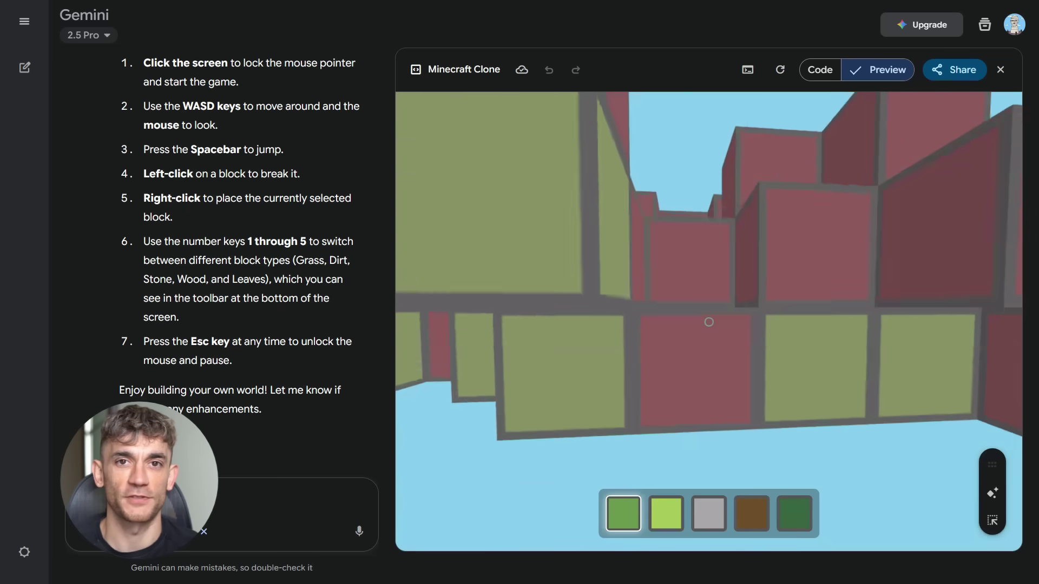
{"action": "key", "text": "w"}
{"action": "key", "text": "w"}
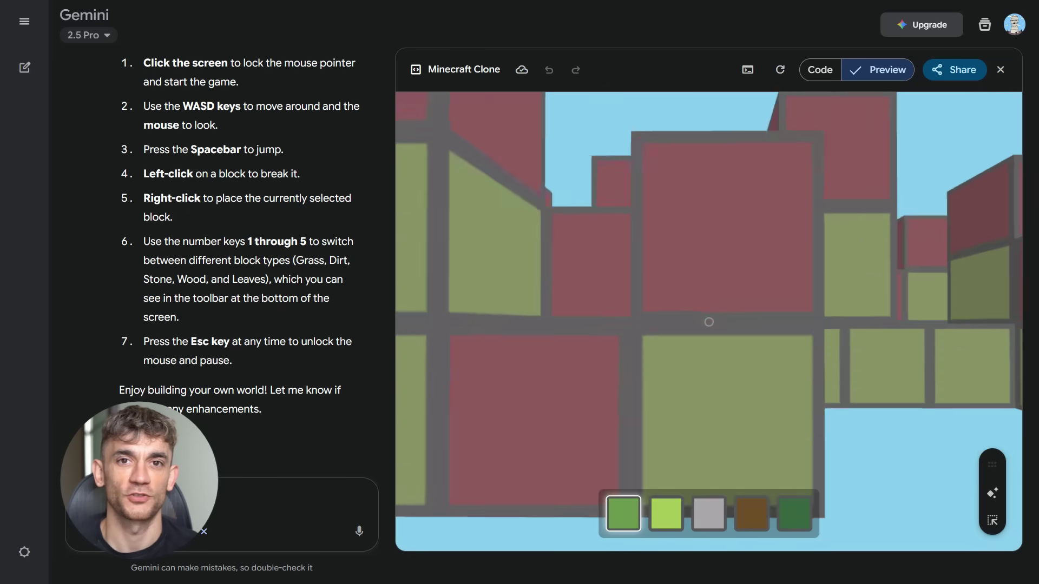
{"action": "key", "text": "s"}
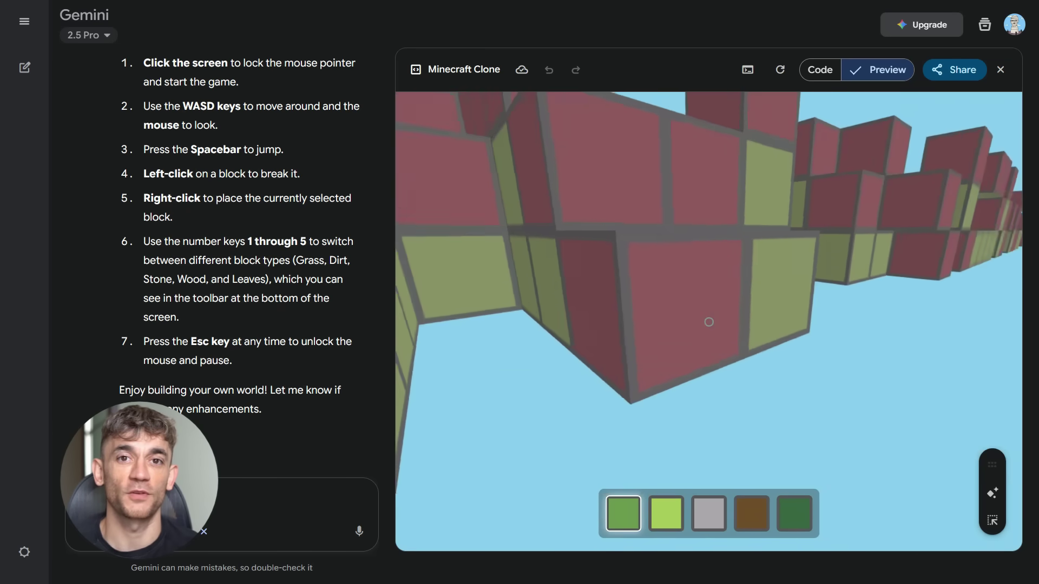
{"action": "key", "text": "w"}
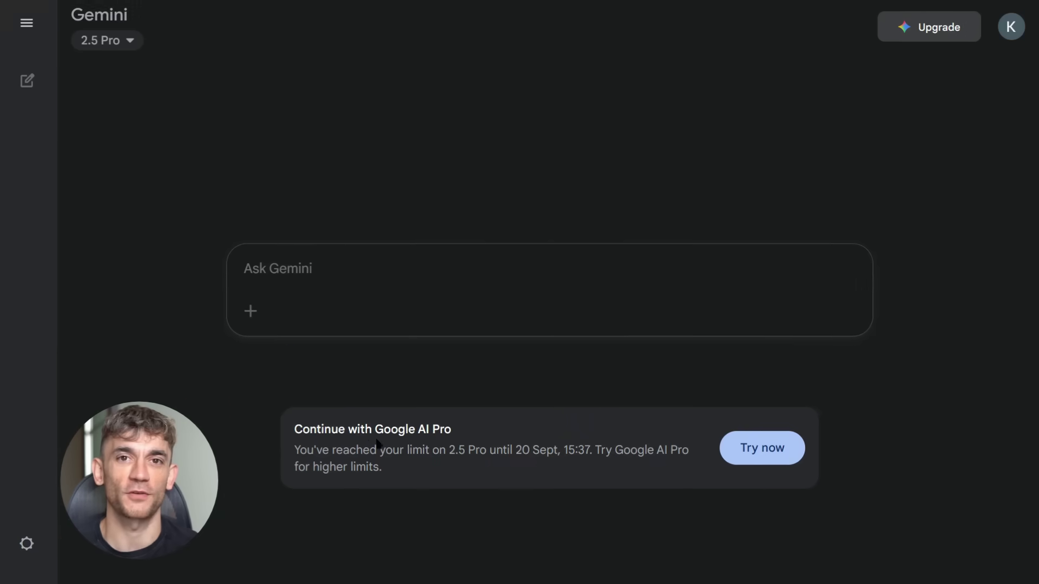
Send the 'Create a photography portfolio that looks professional' prompt with Canvas on.
{"action": "left_click_drag", "start_coordinate": [296, 451], "coordinate": [359, 447]}
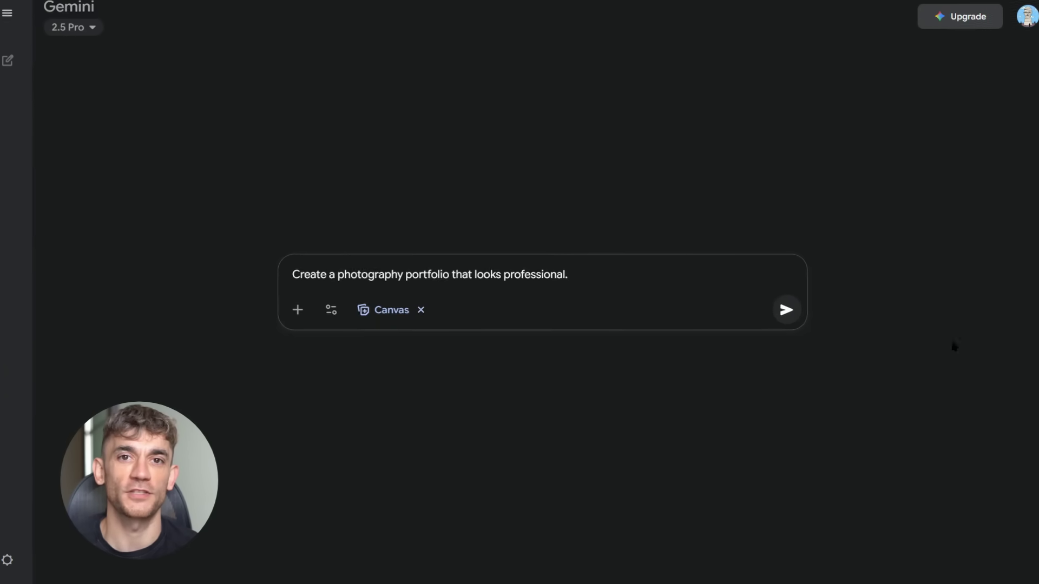
{"action": "left_click", "coordinate": [786, 309]}
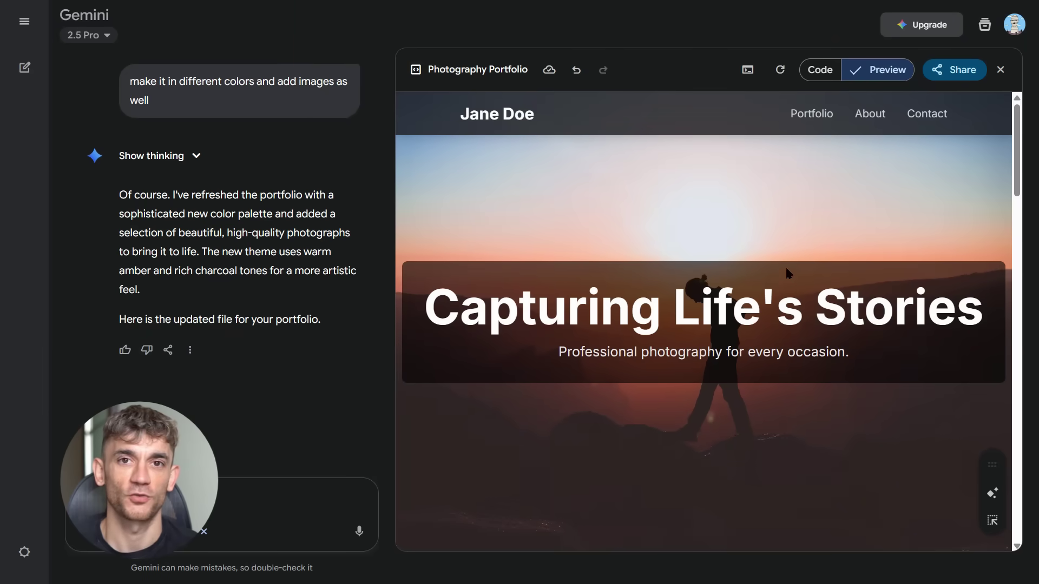
Scroll through the Jane Doe site, then start typing a premium UI with stock images request.
{"action": "scroll", "coordinate": [802, 303], "scroll_direction": "down", "scroll_amount": 8}
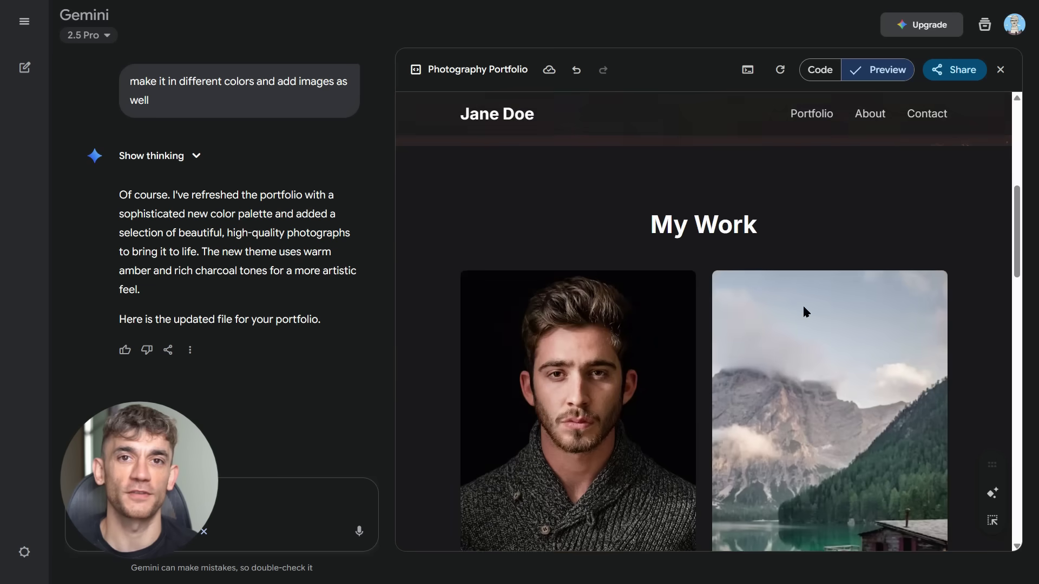
{"action": "scroll", "coordinate": [804, 307], "scroll_direction": "down", "scroll_amount": 7}
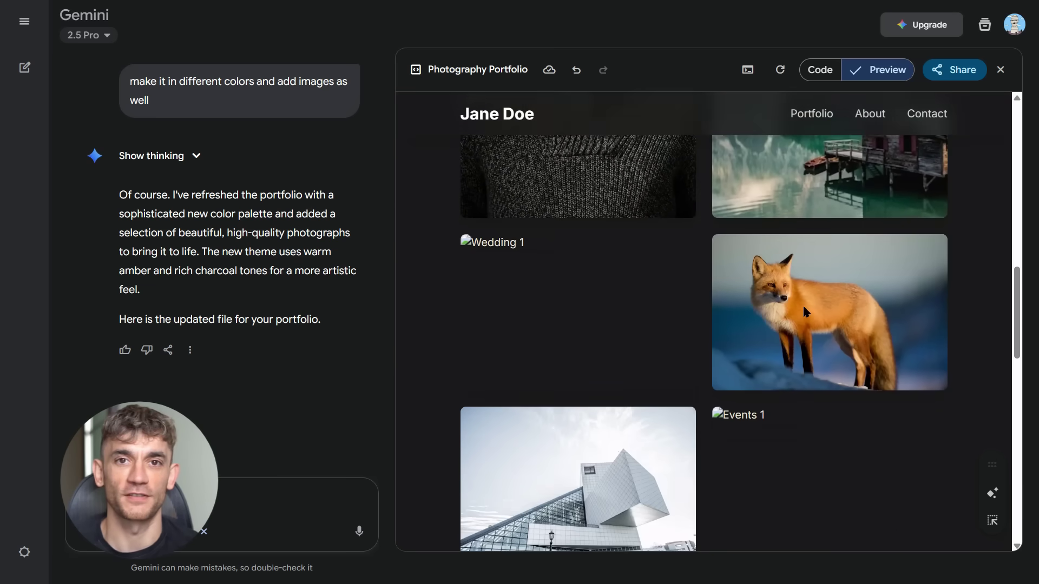
{"action": "scroll", "coordinate": [804, 311], "scroll_direction": "down", "scroll_amount": 8}
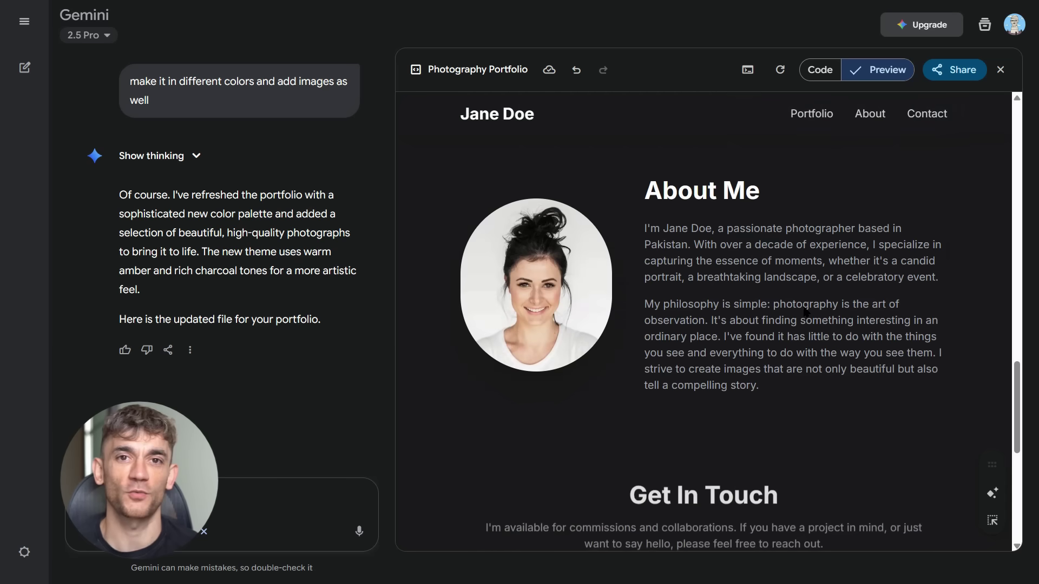
{"action": "scroll", "coordinate": [804, 310], "scroll_direction": "down", "scroll_amount": 8}
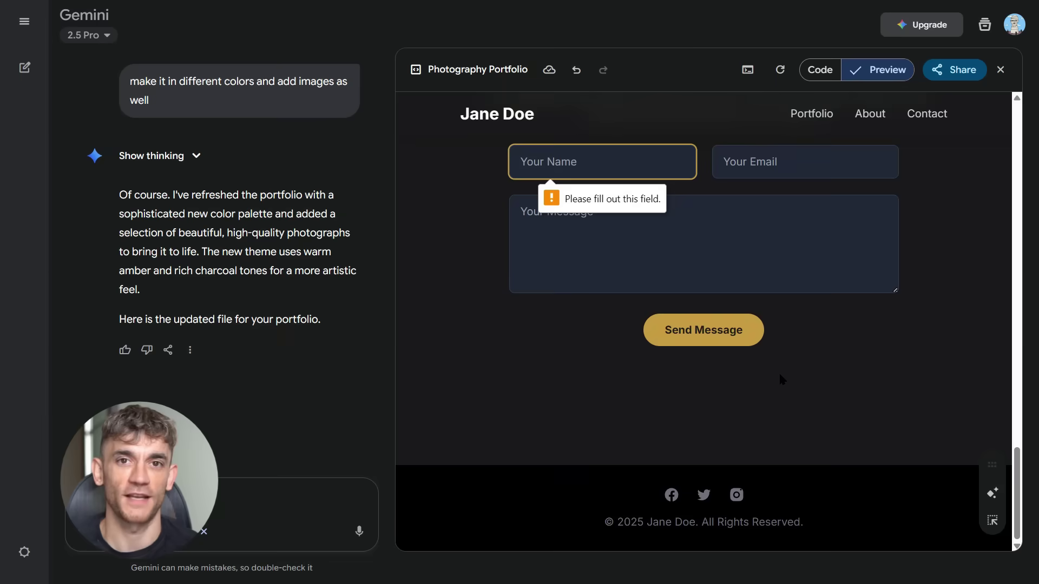
{"action": "scroll", "coordinate": [780, 379], "scroll_direction": "up", "scroll_amount": 10}
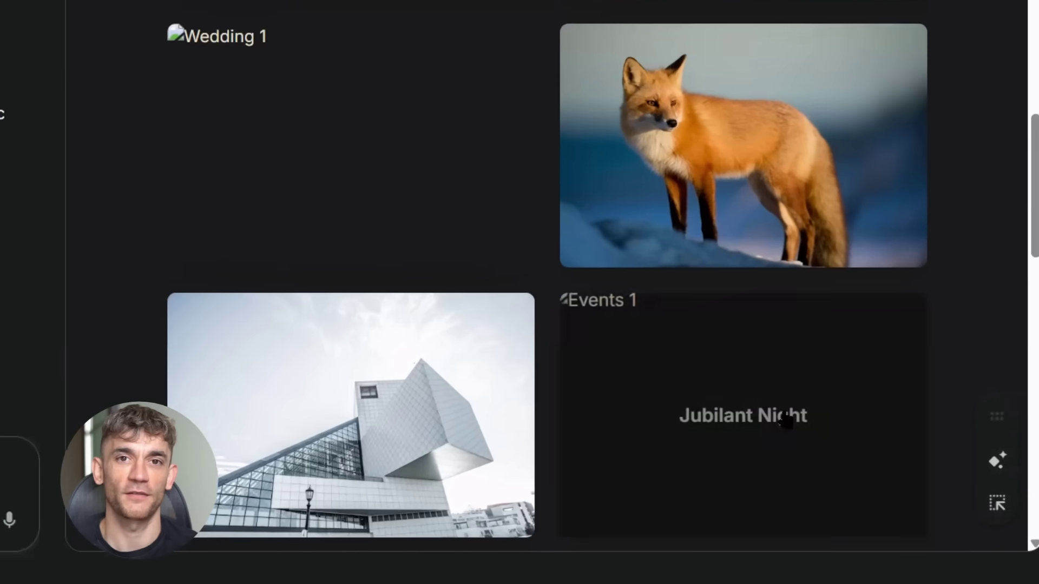
{"action": "left_click", "coordinate": [1006, 457]}
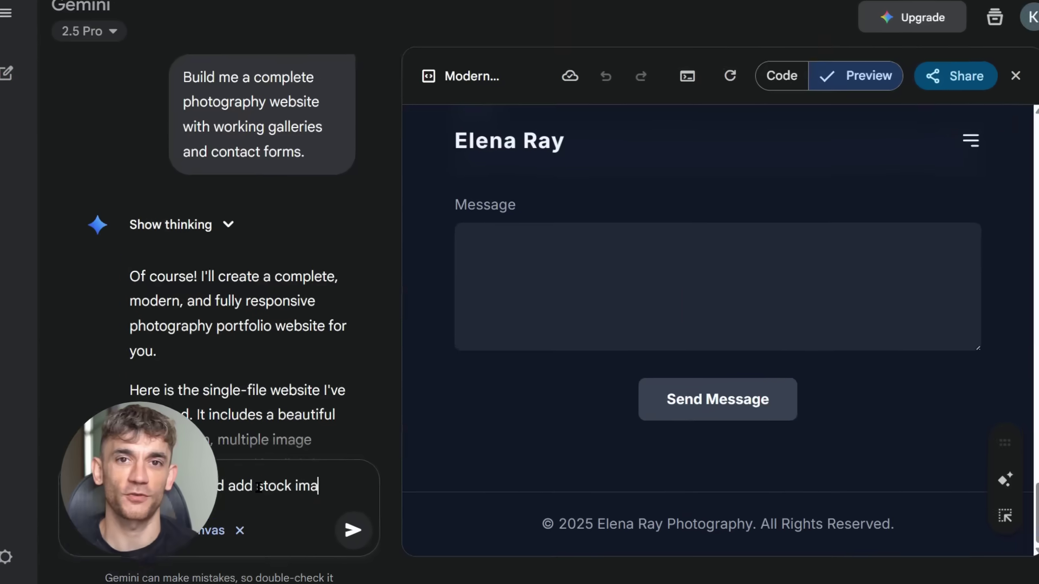
{"action": "type", "text": "ges to it look premium and proffessional."}
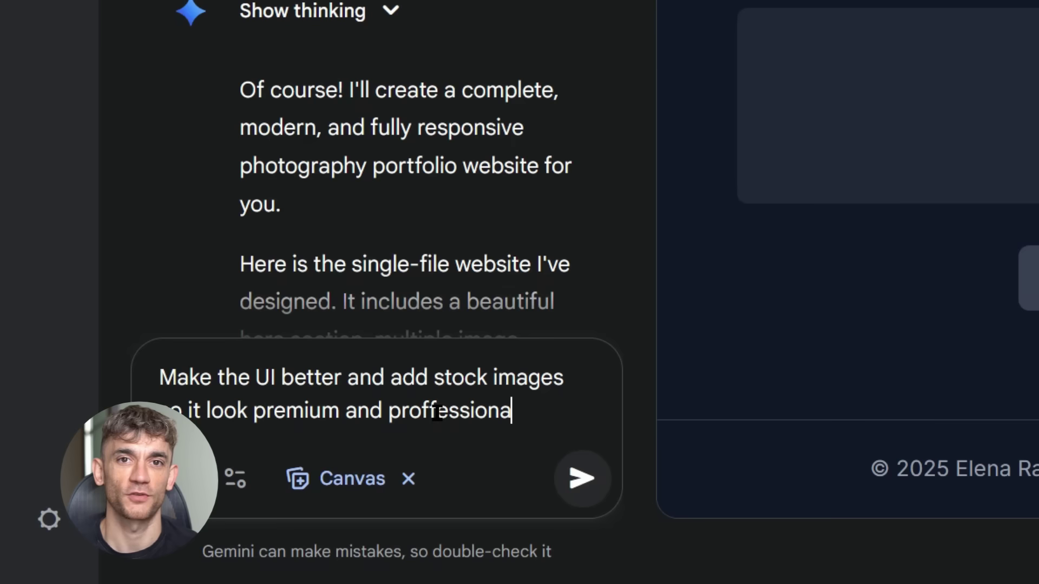
Send the premium UI and stock-image request, then paste the complete photography website prompt and add a period.
{"action": "key", "text": "Return"}
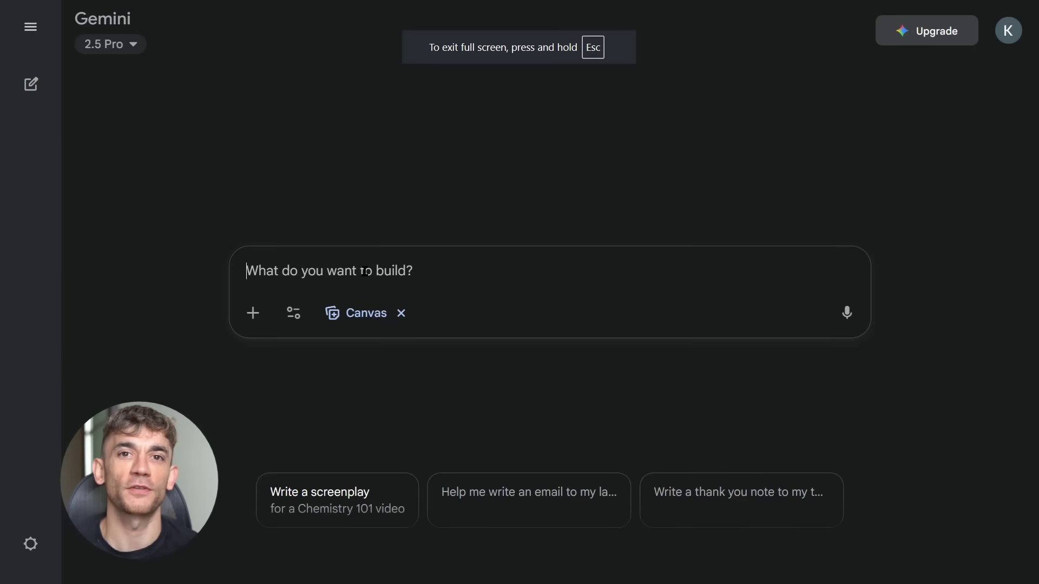
{"action": "type", "text": "Build me a complete photography website with working galleries and contact forms"}
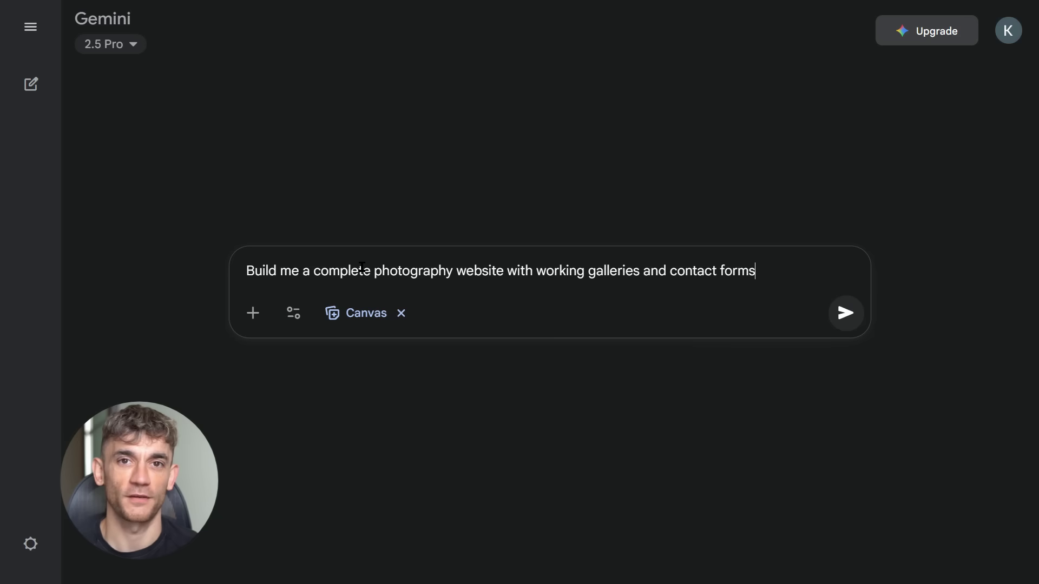
{"action": "type", "text": "."}
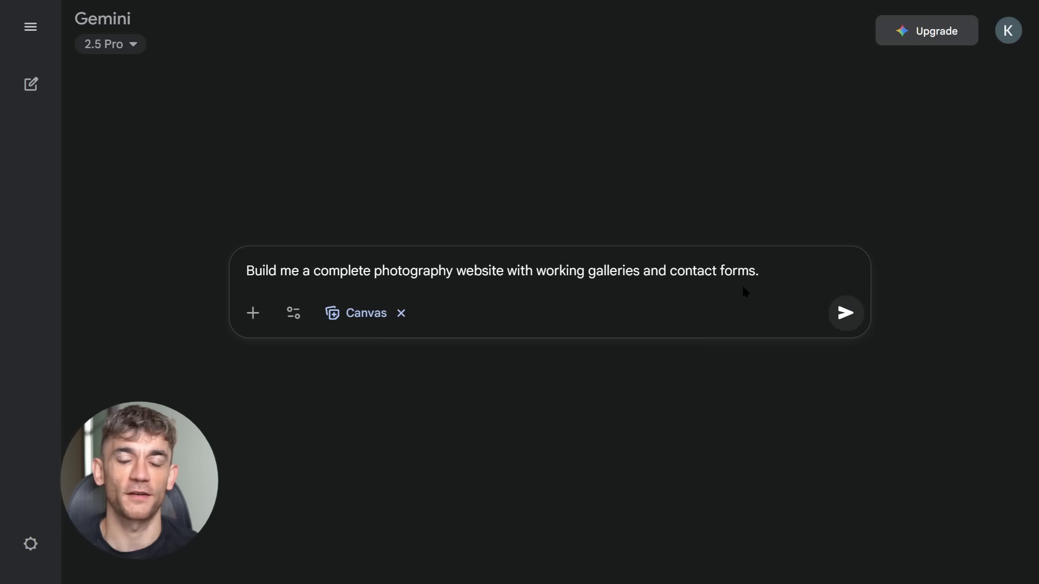
Send the photography website prompt and browse the generated site's Galleries and About sections.
{"action": "left_click", "coordinate": [845, 314]}
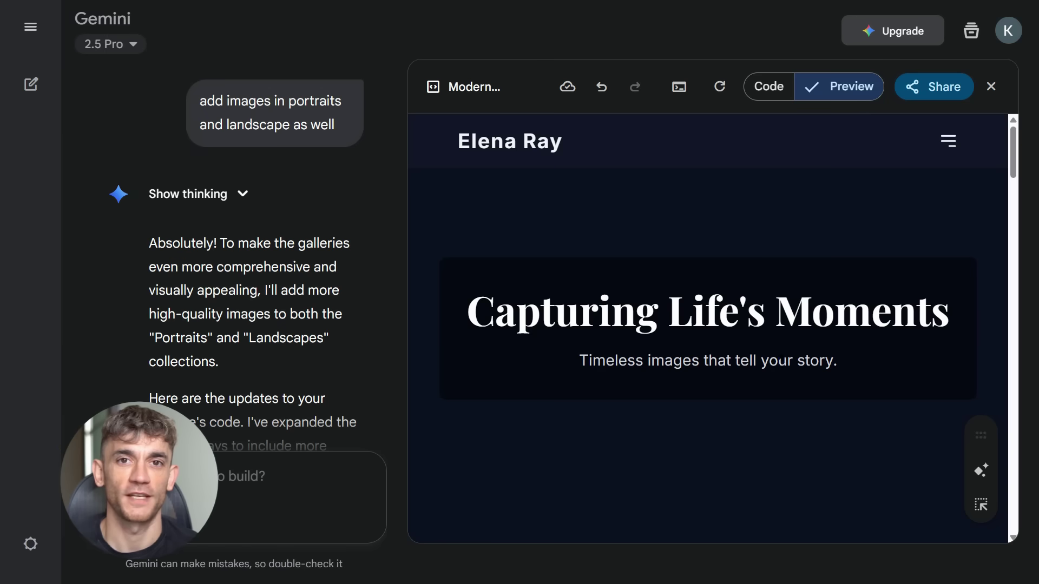
{"action": "scroll", "coordinate": [779, 355], "scroll_direction": "down", "scroll_amount": 5}
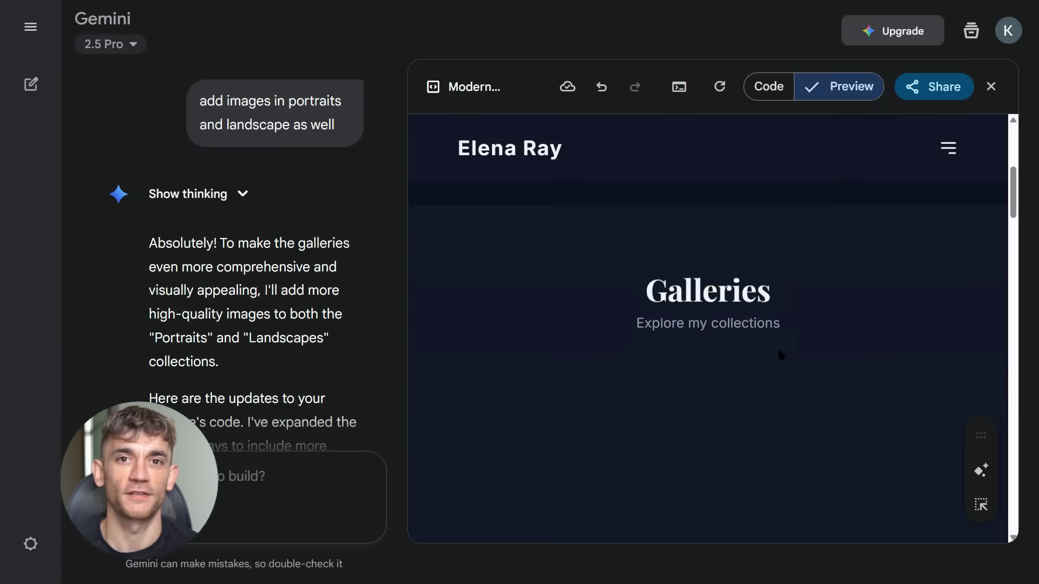
{"action": "scroll", "coordinate": [779, 353], "scroll_direction": "down", "scroll_amount": 4}
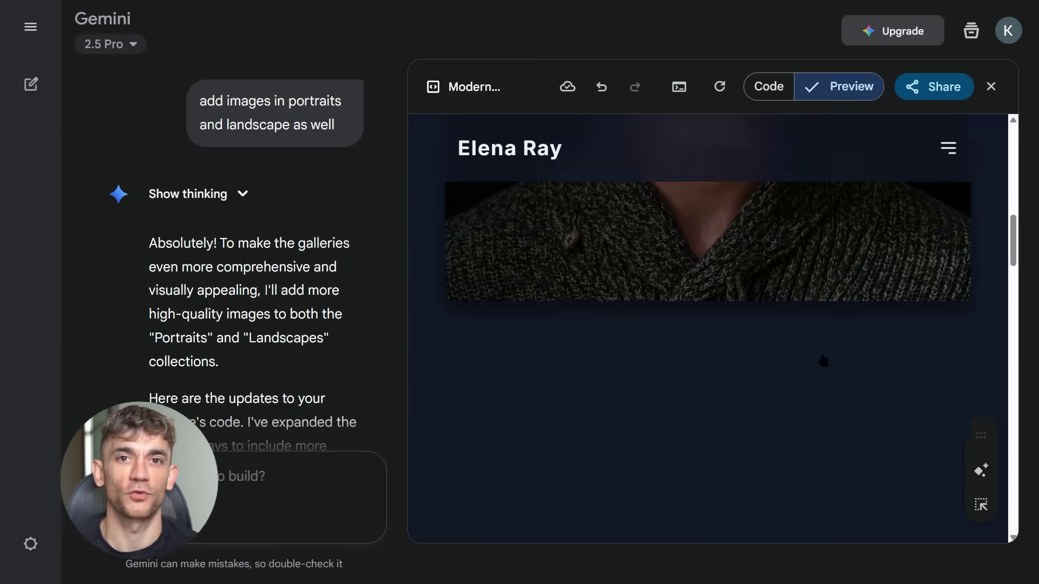
{"action": "scroll", "coordinate": [807, 332], "scroll_direction": "down", "scroll_amount": 10}
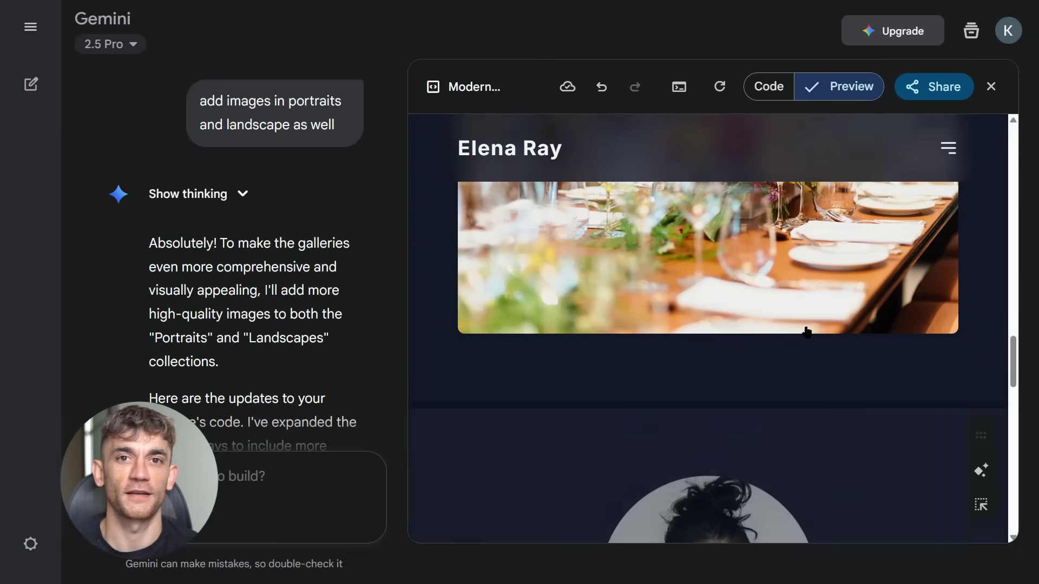
{"action": "scroll", "coordinate": [806, 331], "scroll_direction": "down", "scroll_amount": 4}
{"action": "scroll", "coordinate": [805, 330], "scroll_direction": "up", "scroll_amount": 12}
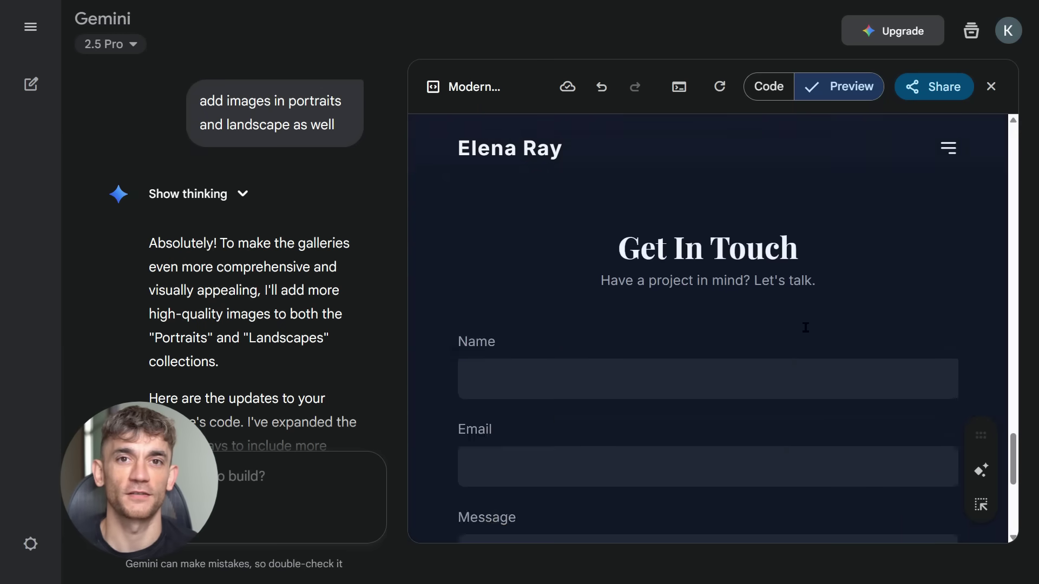
{"action": "scroll", "coordinate": [805, 327], "scroll_direction": "up", "scroll_amount": 8}
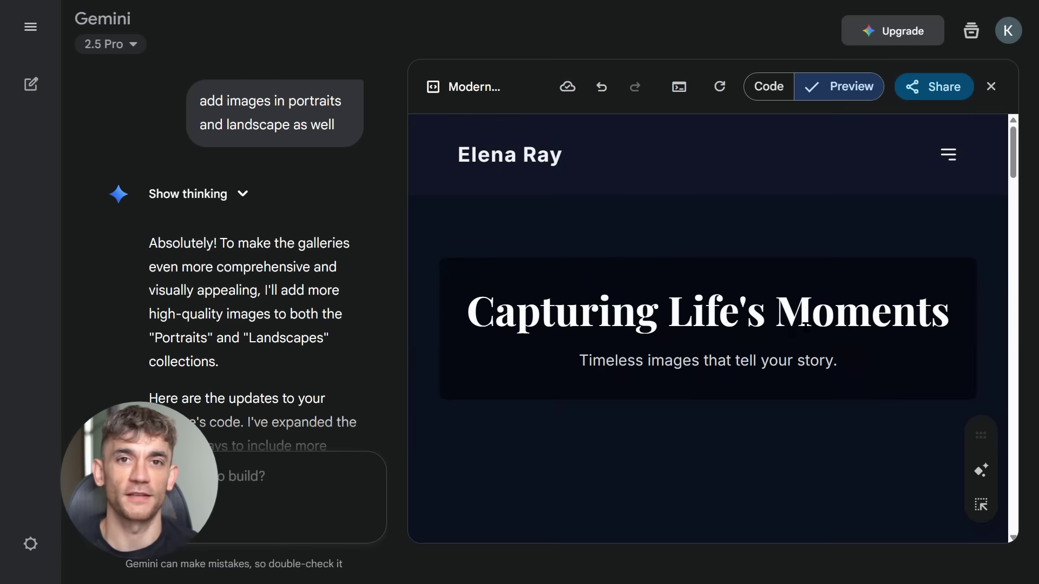
{"action": "left_click", "coordinate": [948, 154]}
{"action": "left_click", "coordinate": [471, 220]}
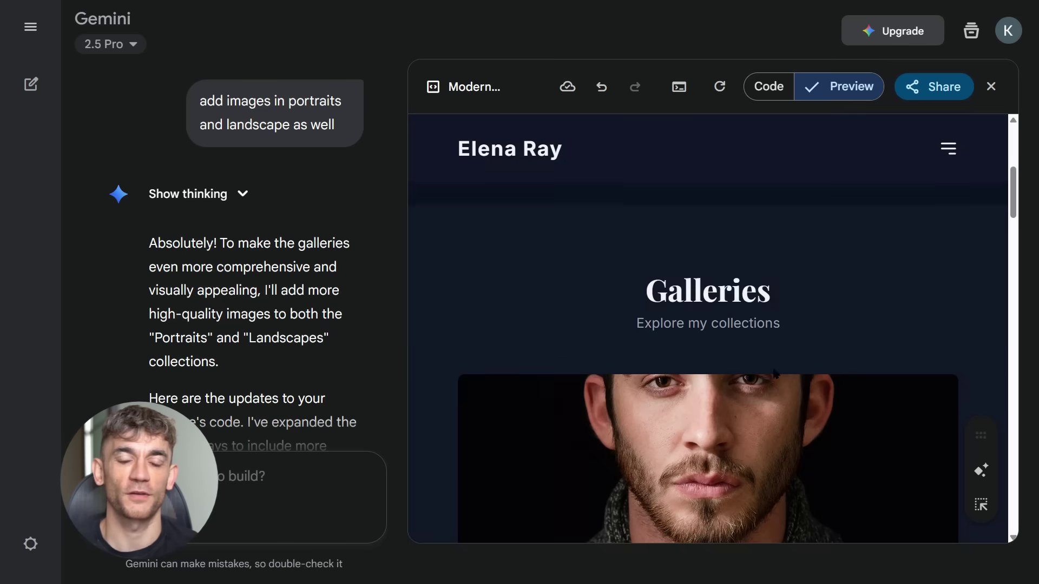
{"action": "left_click", "coordinate": [437, 246]}
{"action": "scroll", "coordinate": [591, 391], "scroll_direction": "down", "scroll_amount": 6}
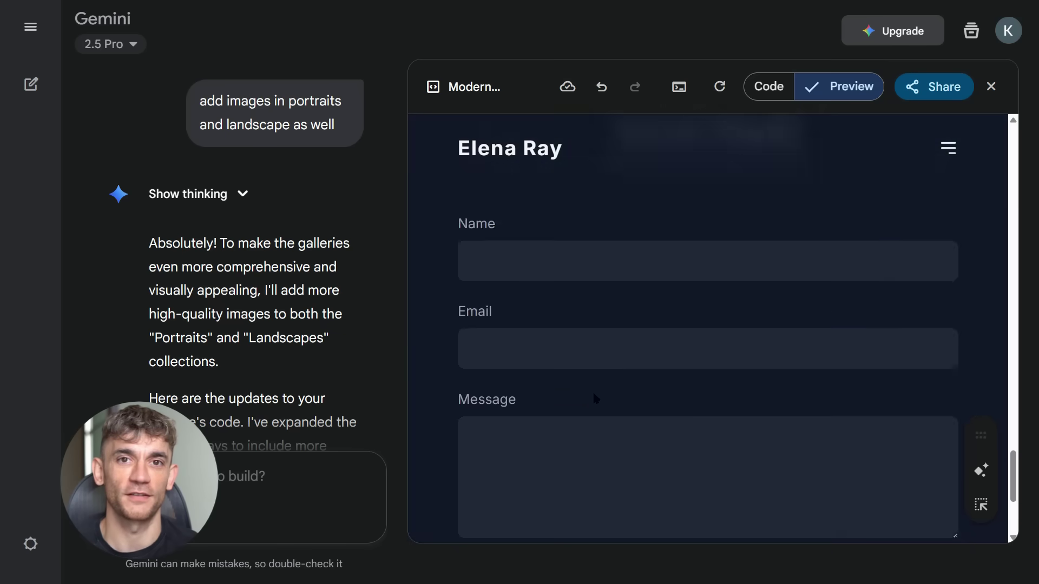
{"action": "scroll", "coordinate": [594, 398], "scroll_direction": "up", "scroll_amount": 5}
Empty the contact form's Name field and show the preview console.
{"action": "left_click", "coordinate": [577, 369]}
{"action": "left_click", "coordinate": [564, 401]}
{"action": "key", "text": "ctrl+a"}
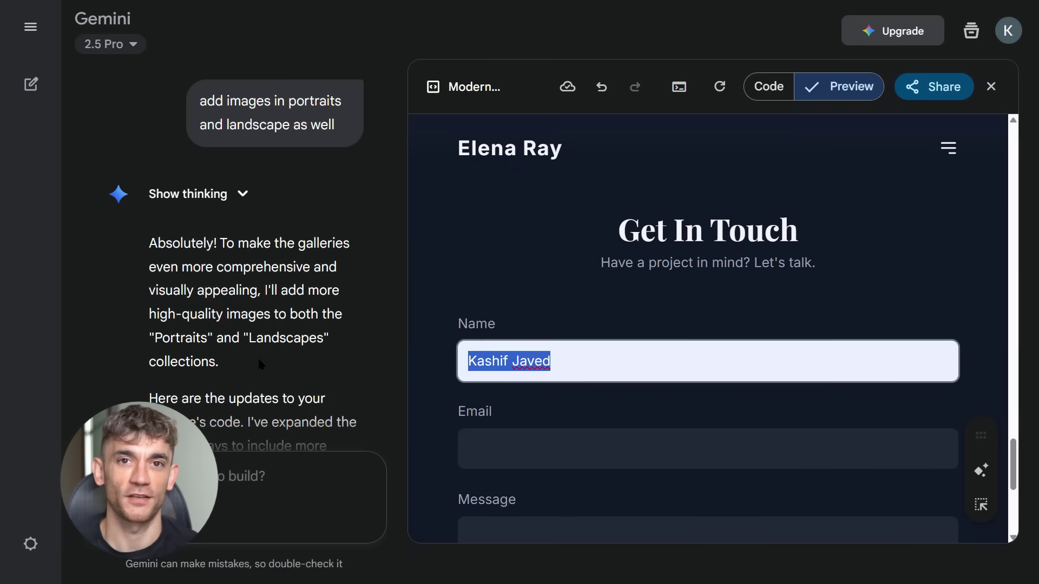
{"action": "key", "text": "BackSpace"}
{"action": "scroll", "coordinate": [457, 404], "scroll_direction": "down", "scroll_amount": 6}
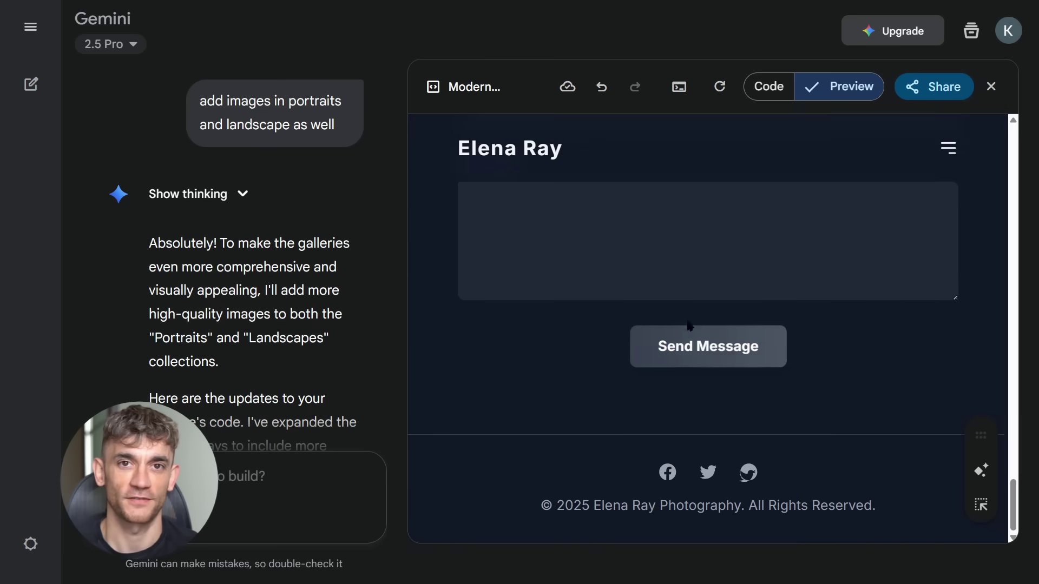
{"action": "scroll", "coordinate": [712, 416], "scroll_direction": "up", "scroll_amount": 1}
{"action": "scroll", "coordinate": [709, 407], "scroll_direction": "up", "scroll_amount": 5}
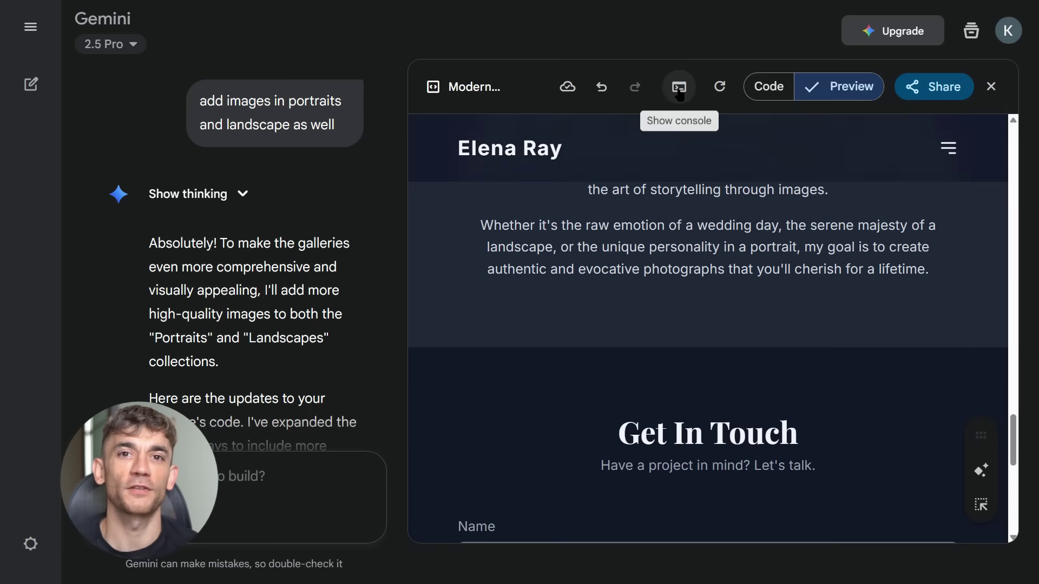
{"action": "left_click", "coordinate": [679, 87]}
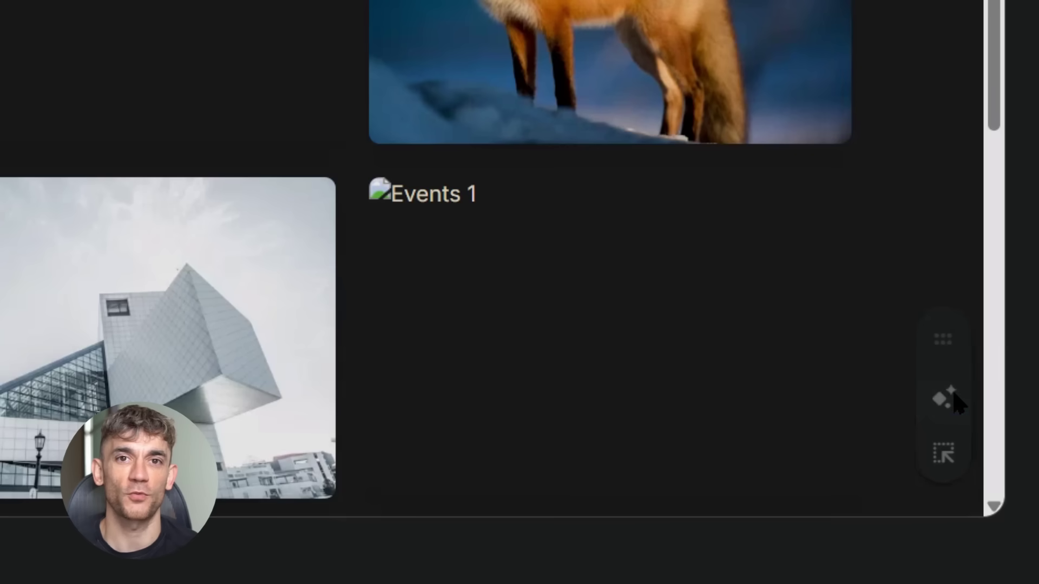
Add Gemini features, then review the Generate New Bio and Help Me Write sections in the preview.
{"action": "left_click", "coordinate": [943, 399]}
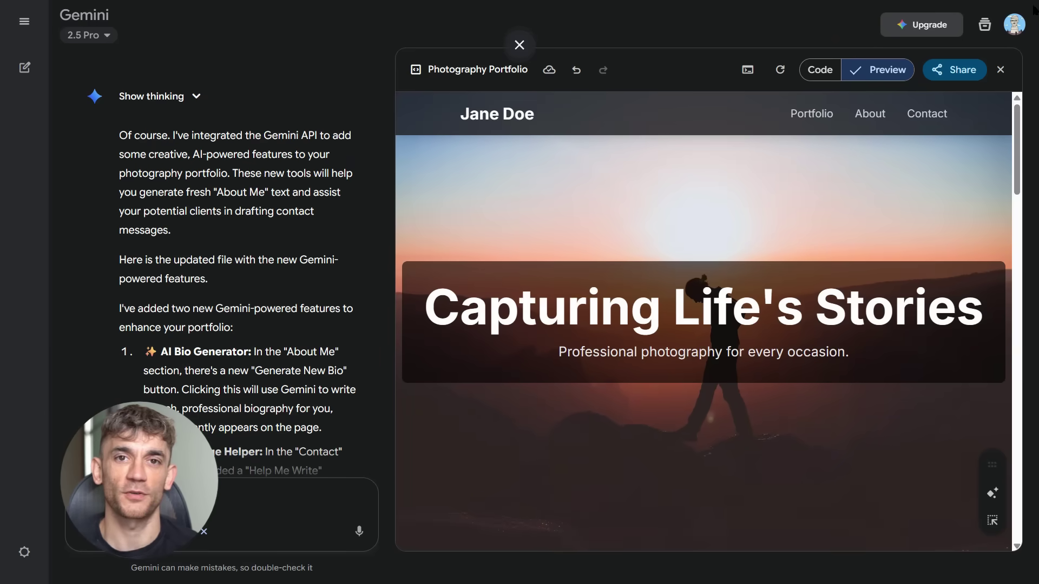
{"action": "scroll", "coordinate": [714, 225], "scroll_direction": "down", "scroll_amount": 8}
{"action": "scroll", "coordinate": [698, 221], "scroll_direction": "down", "scroll_amount": 15}
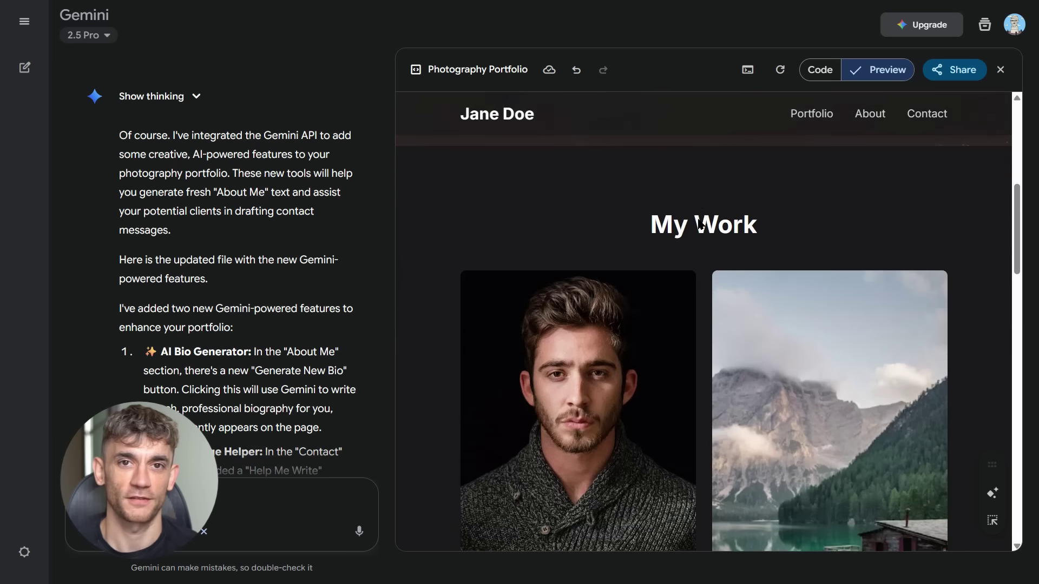
{"action": "scroll", "coordinate": [698, 220], "scroll_direction": "down", "scroll_amount": 4}
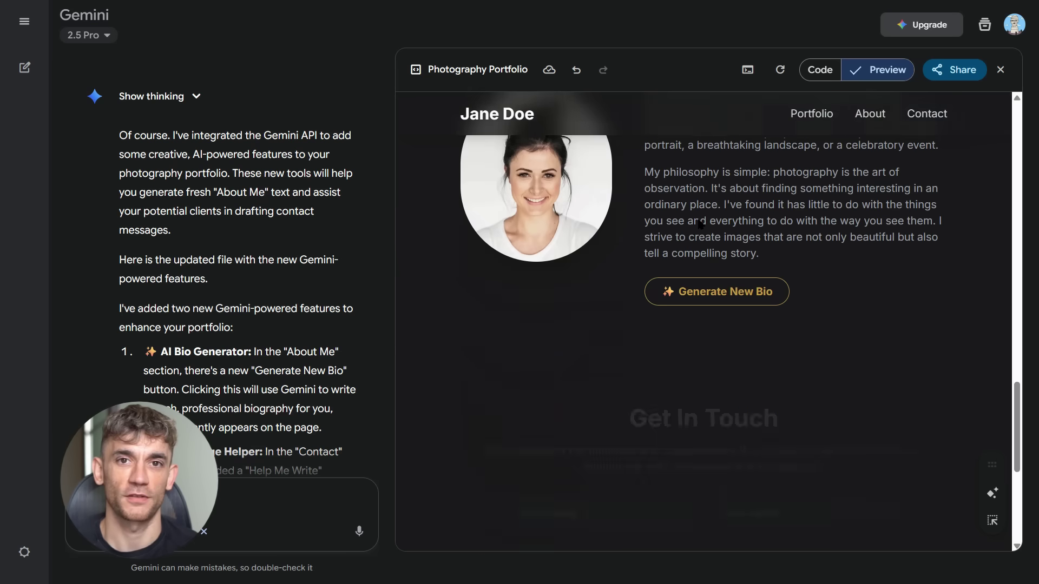
{"action": "scroll", "coordinate": [712, 296], "scroll_direction": "up", "scroll_amount": 3}
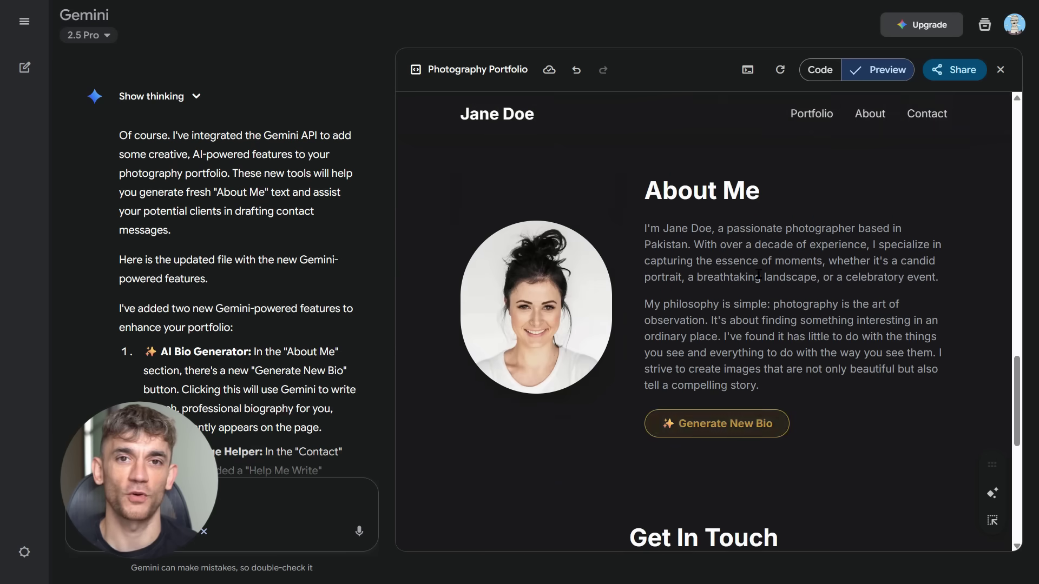
{"action": "left_click_drag", "start_coordinate": [644, 230], "coordinate": [855, 388]}
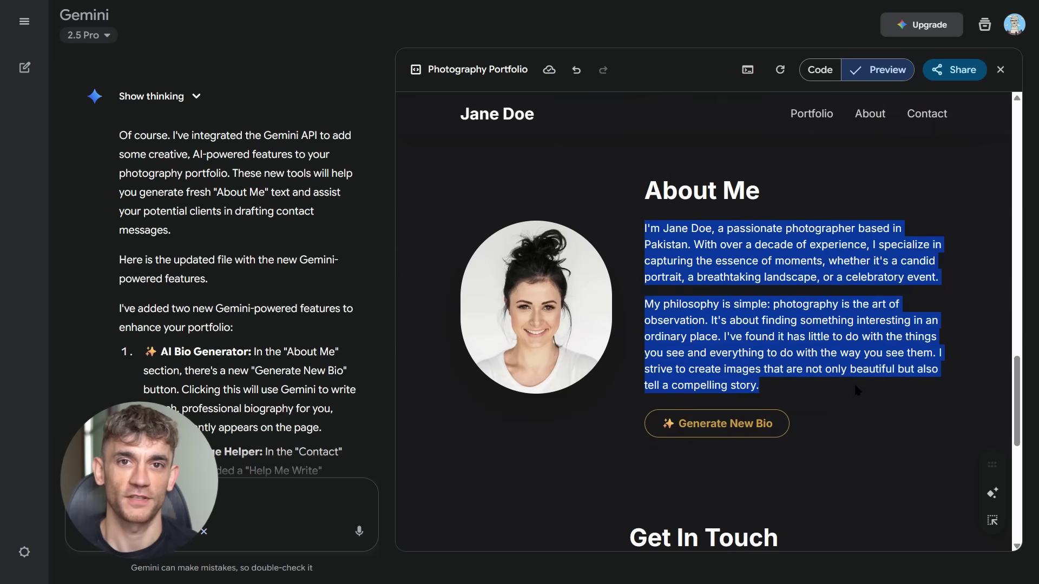
{"action": "scroll", "coordinate": [642, 308], "scroll_direction": "down", "scroll_amount": 7}
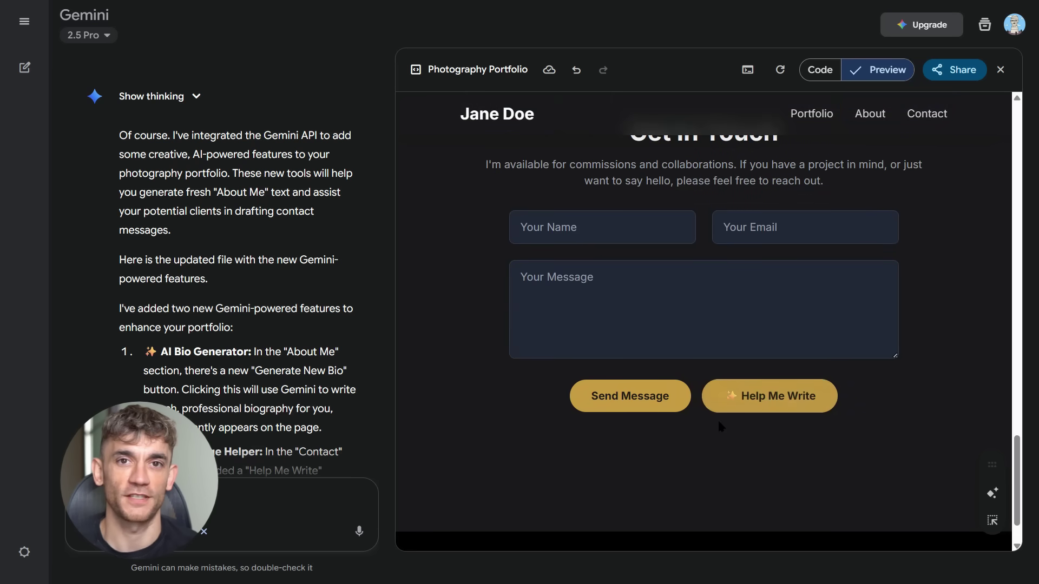
{"action": "scroll", "coordinate": [718, 418], "scroll_direction": "down", "scroll_amount": 2}
{"action": "scroll", "coordinate": [717, 423], "scroll_direction": "up", "scroll_amount": 15}
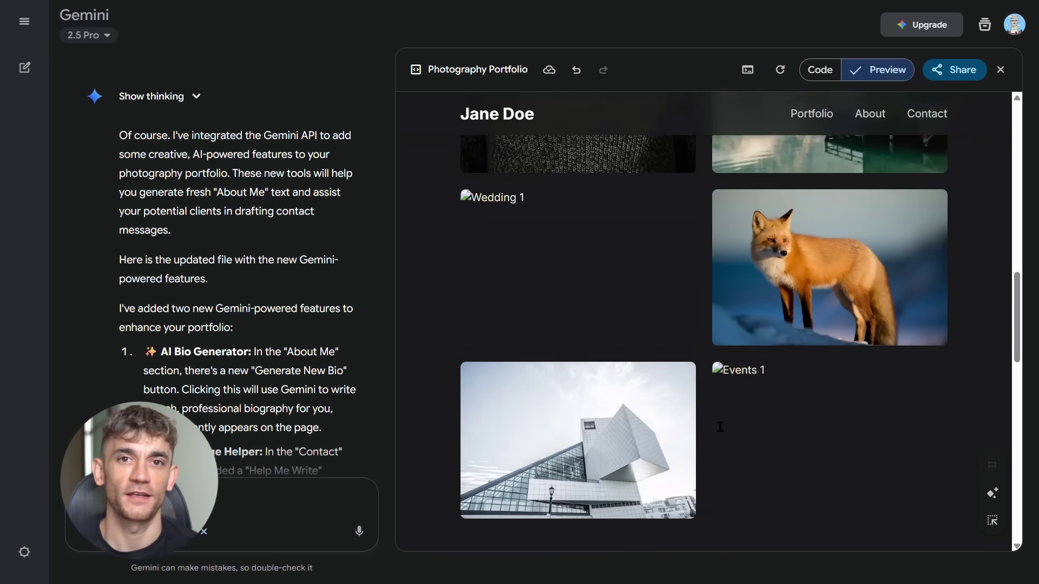
{"action": "scroll", "coordinate": [720, 427], "scroll_direction": "up", "scroll_amount": 5}
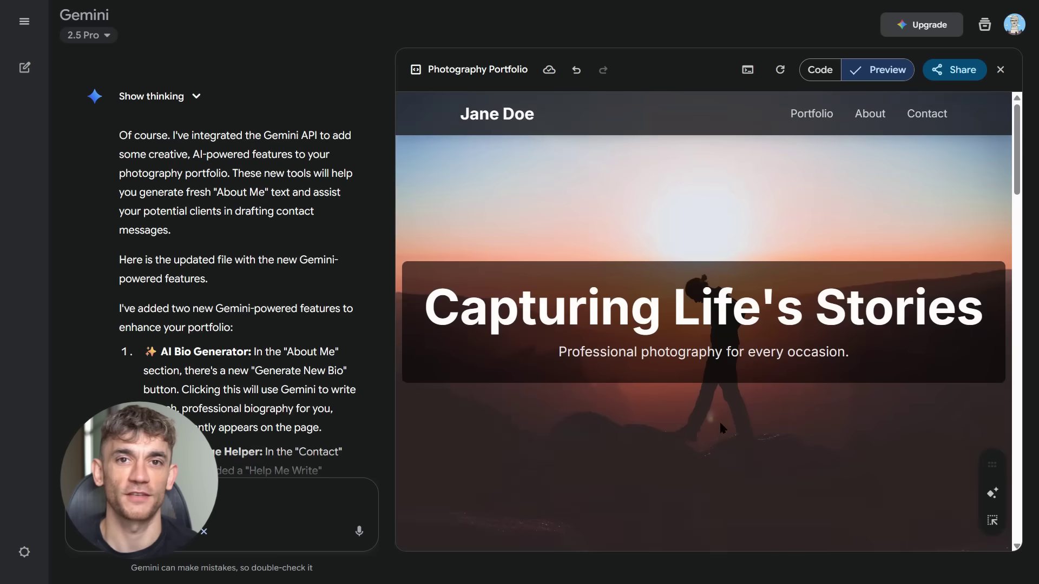
Test the About Me, Get In Touch and portfolio navigation links.
{"action": "left_click", "coordinate": [869, 113]}
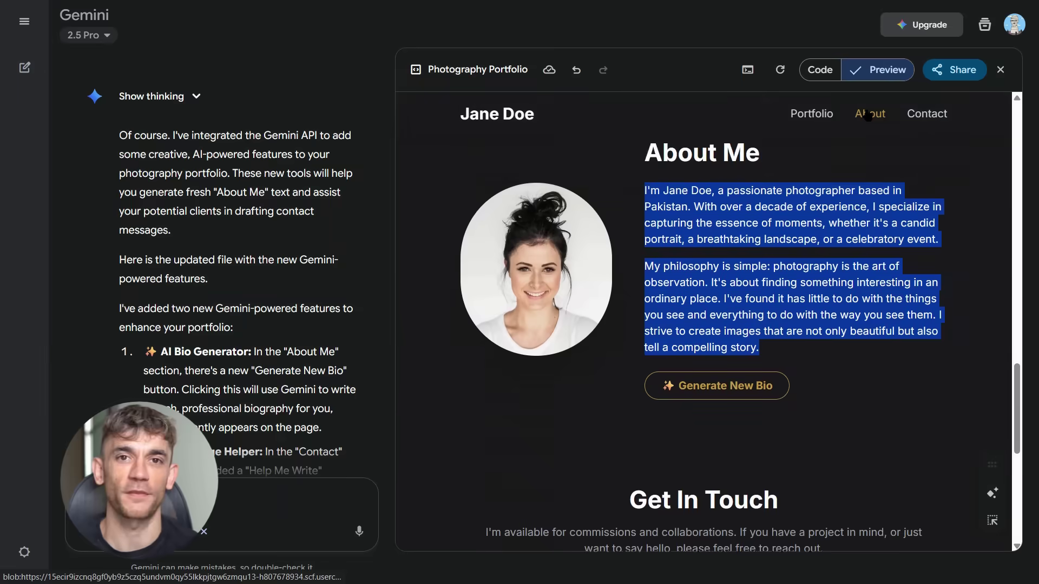
{"action": "left_click", "coordinate": [930, 114]}
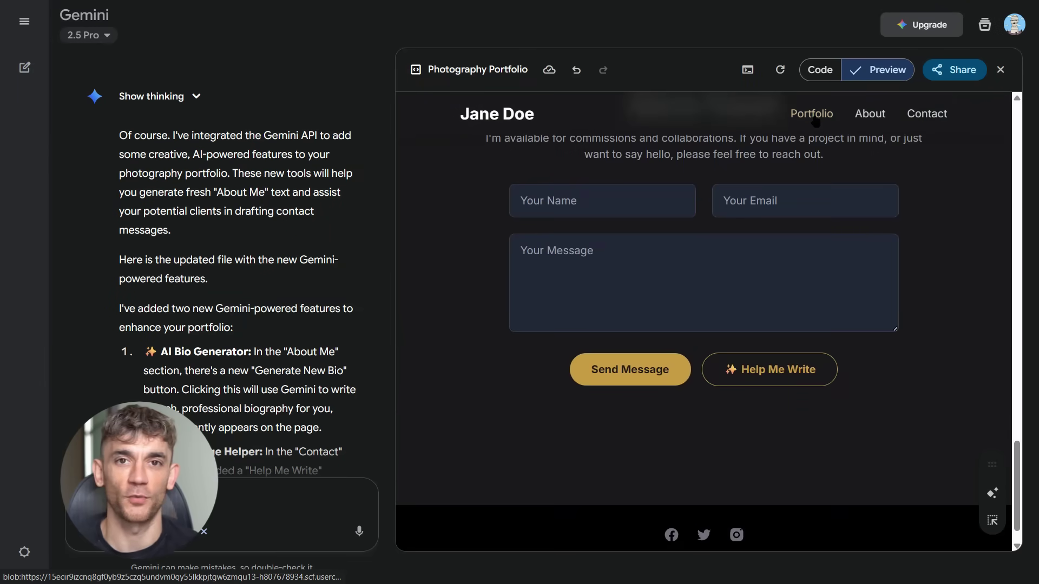
{"action": "left_click", "coordinate": [813, 114]}
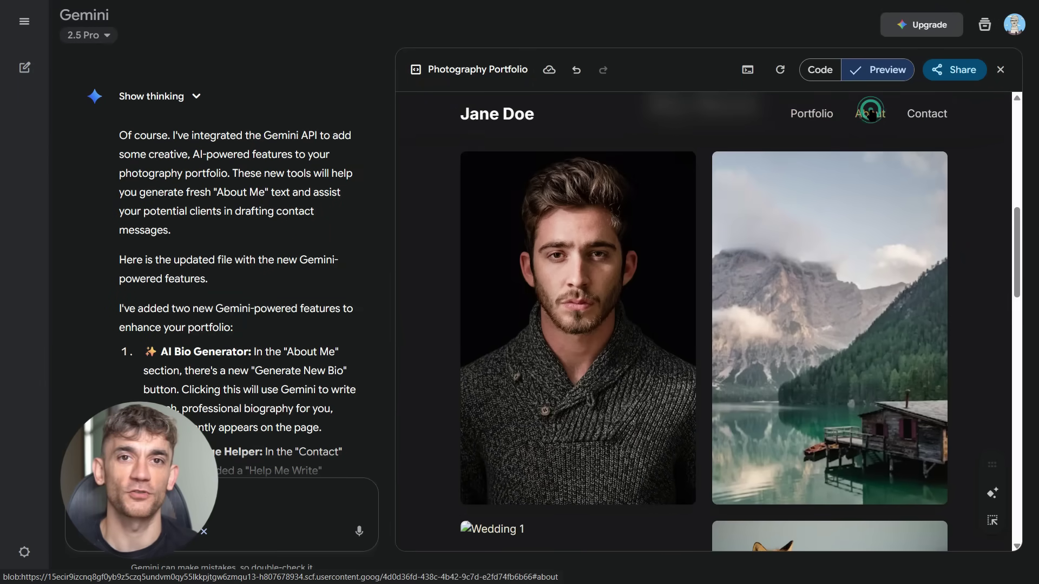
{"action": "left_click", "coordinate": [870, 113]}
{"action": "left_click", "coordinate": [922, 113]}
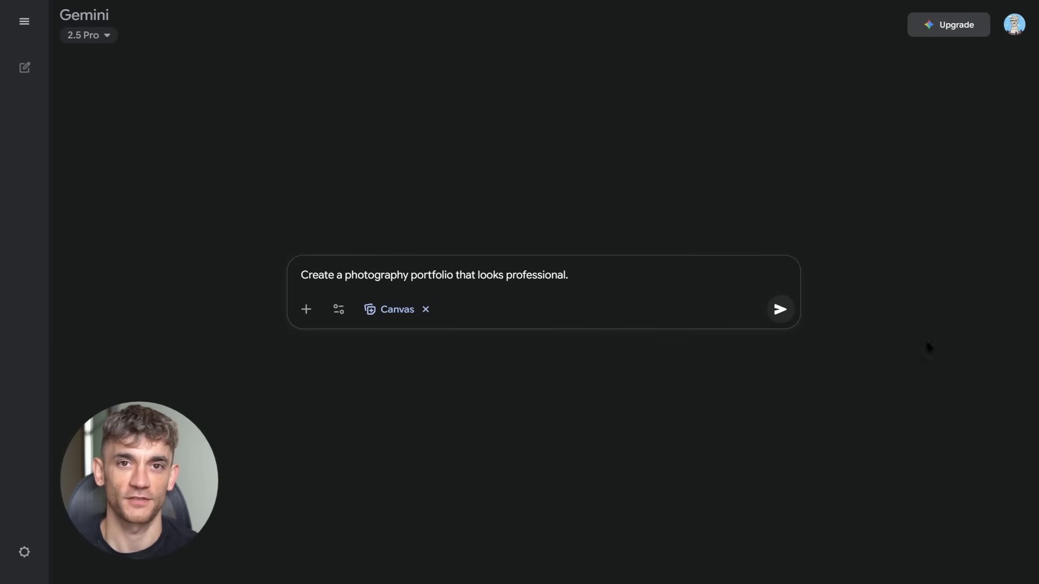
Send the professional photography portfolio request and scroll through the generated amber-and-charcoal page.
{"action": "left_click", "coordinate": [780, 309]}
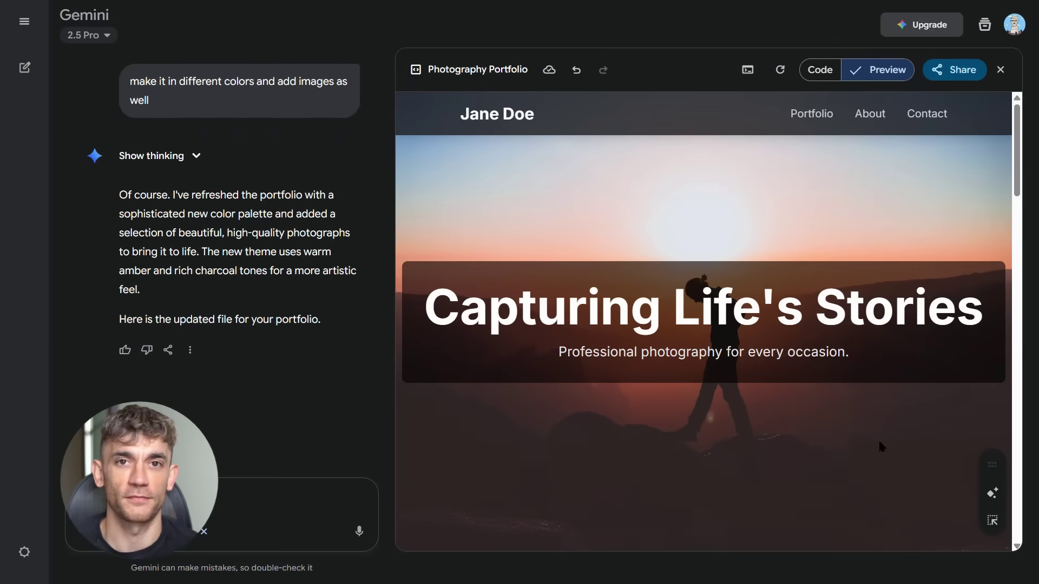
{"action": "scroll", "coordinate": [711, 164], "scroll_direction": "down", "scroll_amount": 6}
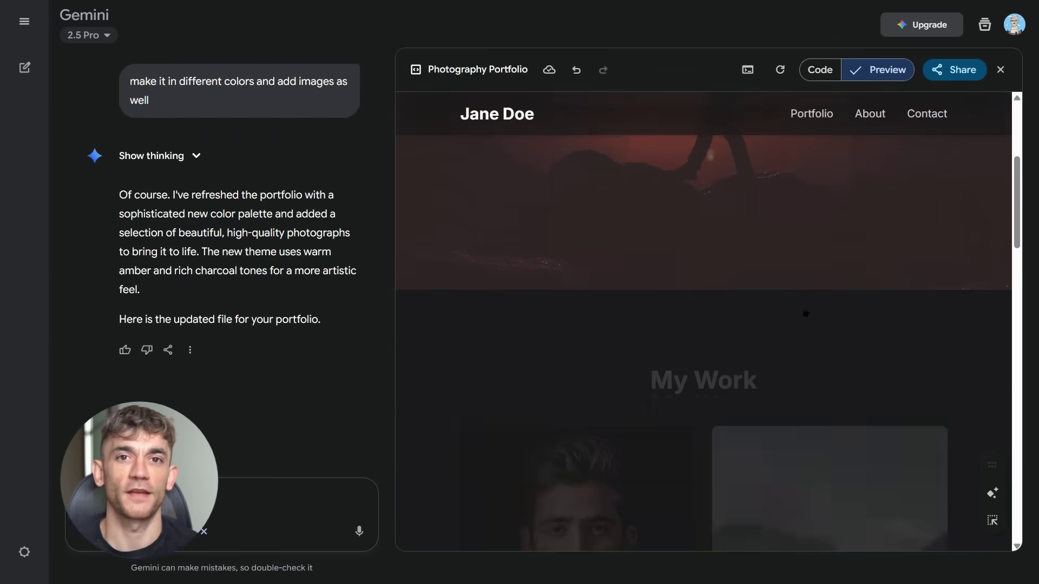
{"action": "scroll", "coordinate": [803, 312], "scroll_direction": "down", "scroll_amount": 7}
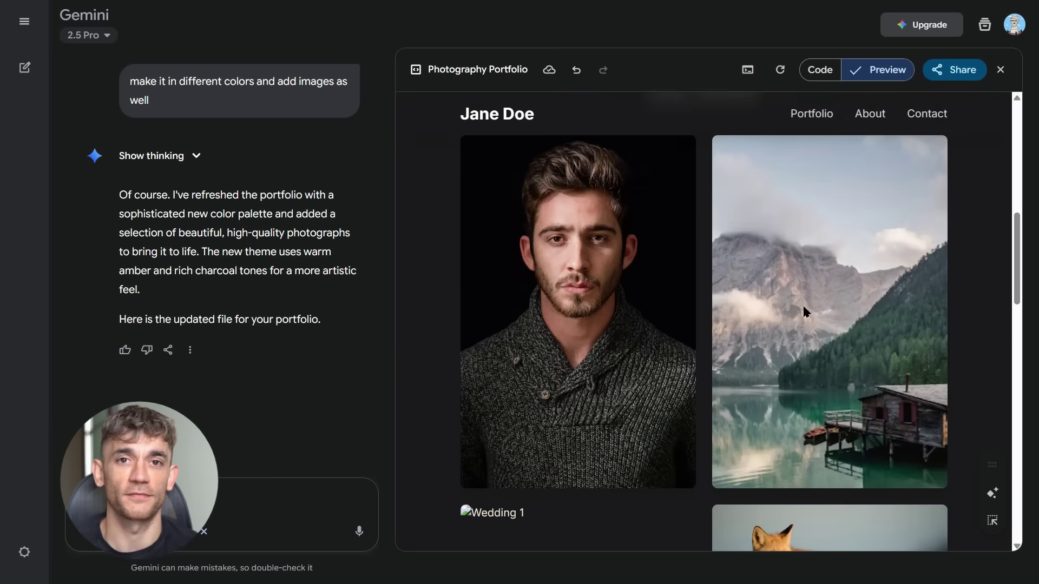
{"action": "scroll", "coordinate": [803, 311], "scroll_direction": "down", "scroll_amount": 7}
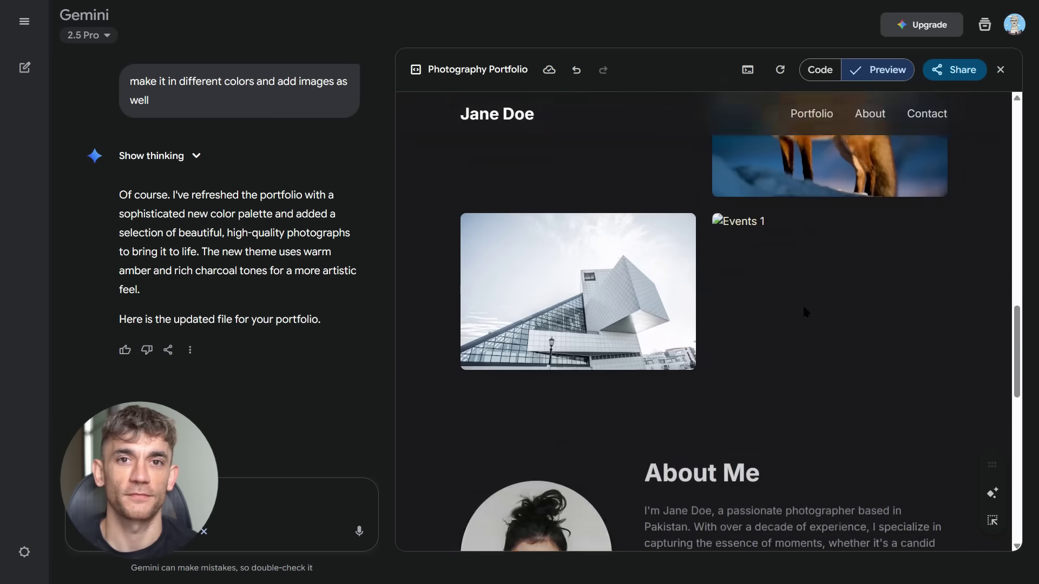
{"action": "scroll", "coordinate": [804, 311], "scroll_direction": "down", "scroll_amount": 8}
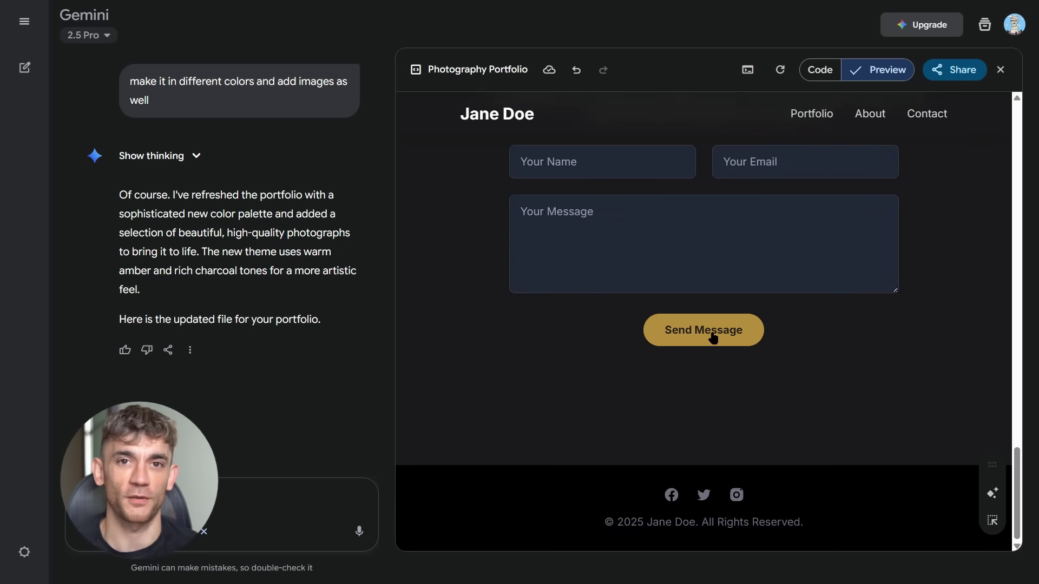
Submit the empty contact form to check the required name, then request Gemini AI features.
{"action": "left_click", "coordinate": [711, 336]}
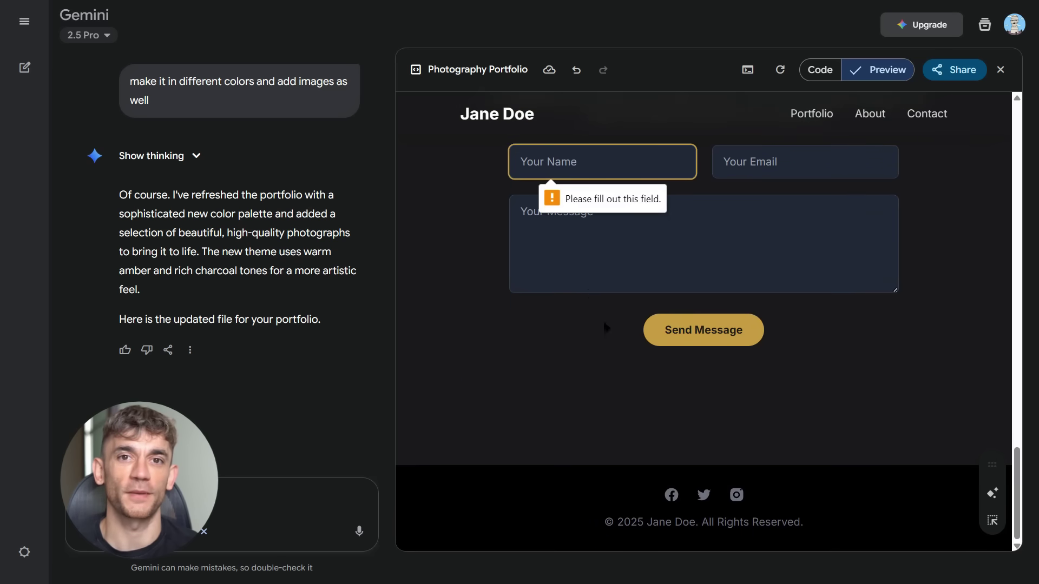
{"action": "scroll", "coordinate": [780, 376], "scroll_direction": "up", "scroll_amount": 10}
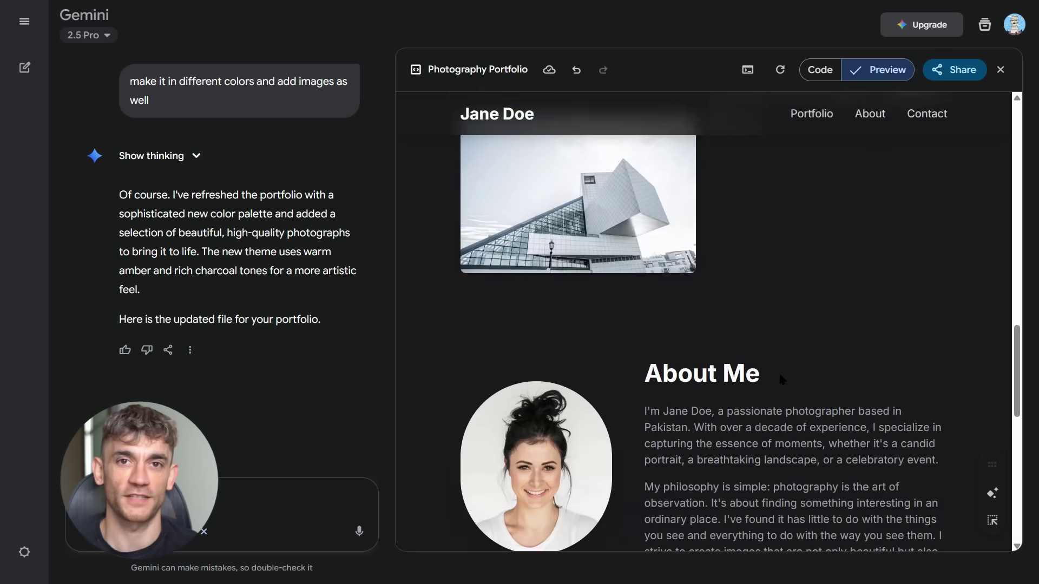
{"action": "left_click", "coordinate": [995, 495]}
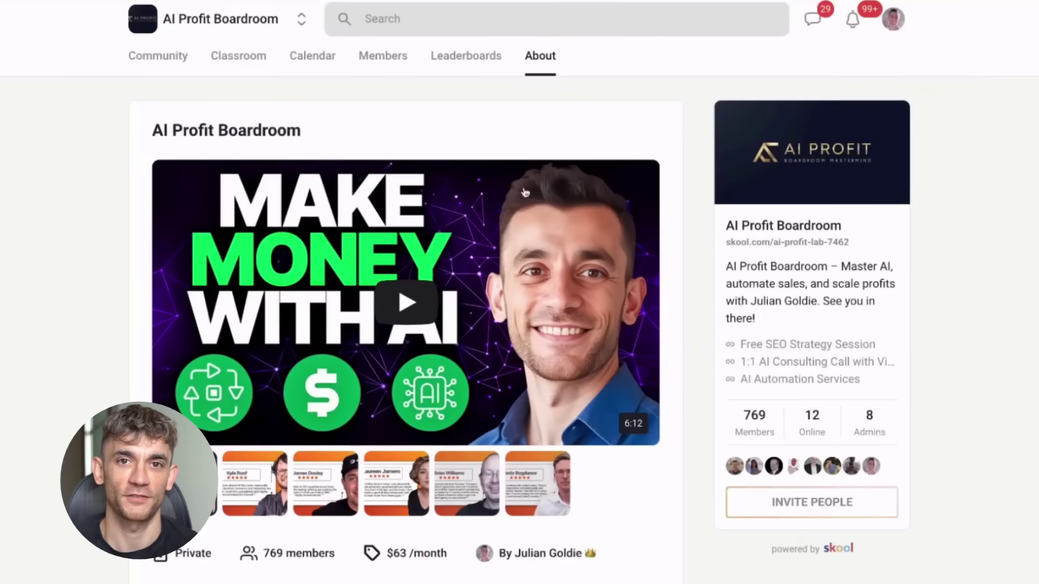
Open the AI Profit Boardroom Classroom and scroll its course grid.
{"action": "left_click", "coordinate": [245, 60]}
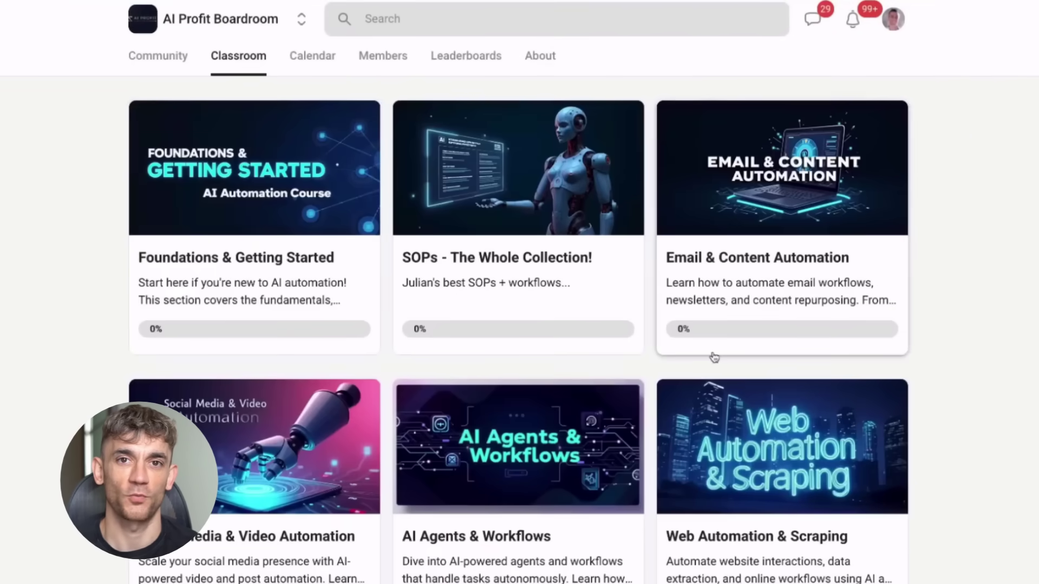
{"action": "scroll", "coordinate": [714, 357], "scroll_direction": "down", "scroll_amount": 5}
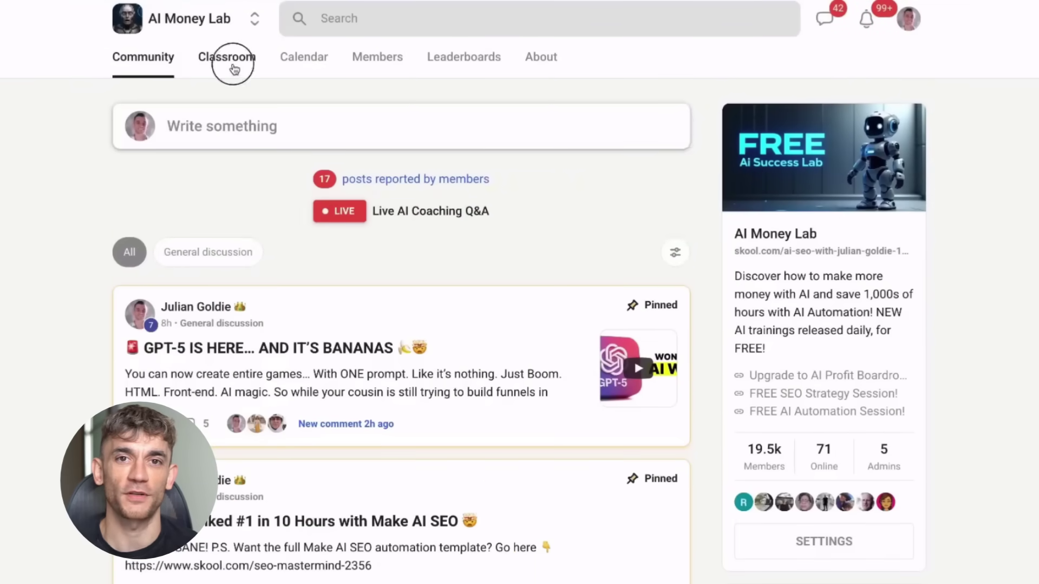
Show the AI Money Lab Classroom with courses like 'FREE: Learn AI Automation Course!' and 'AI SEO'.
{"action": "left_click", "coordinate": [234, 67]}
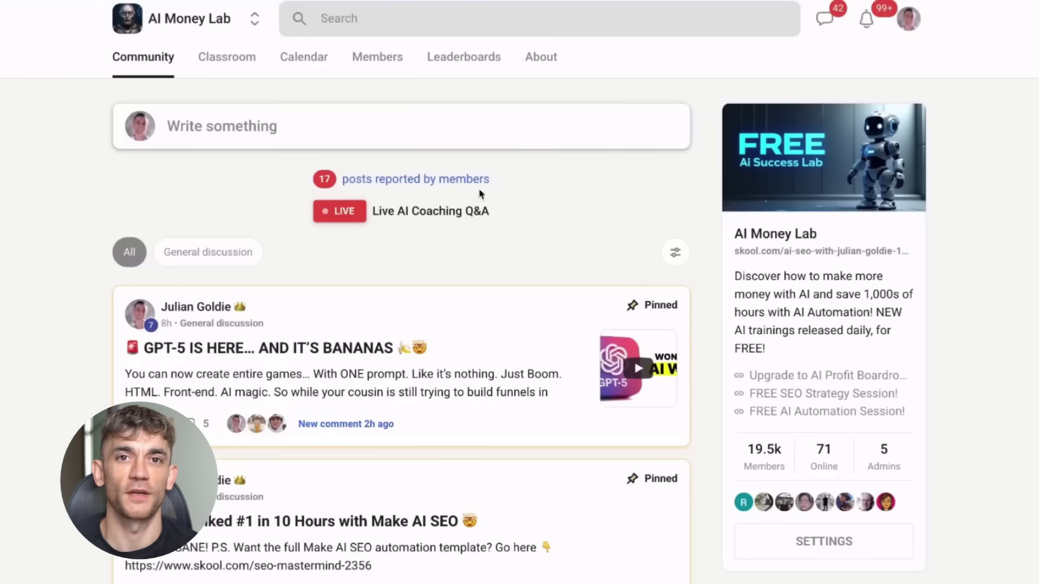
{"action": "left_click", "coordinate": [233, 68]}
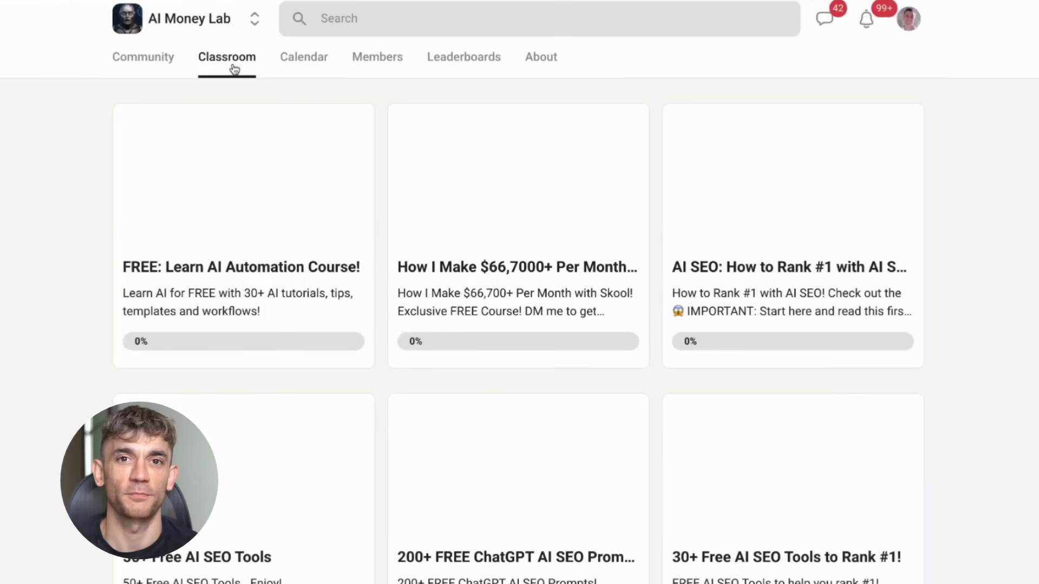